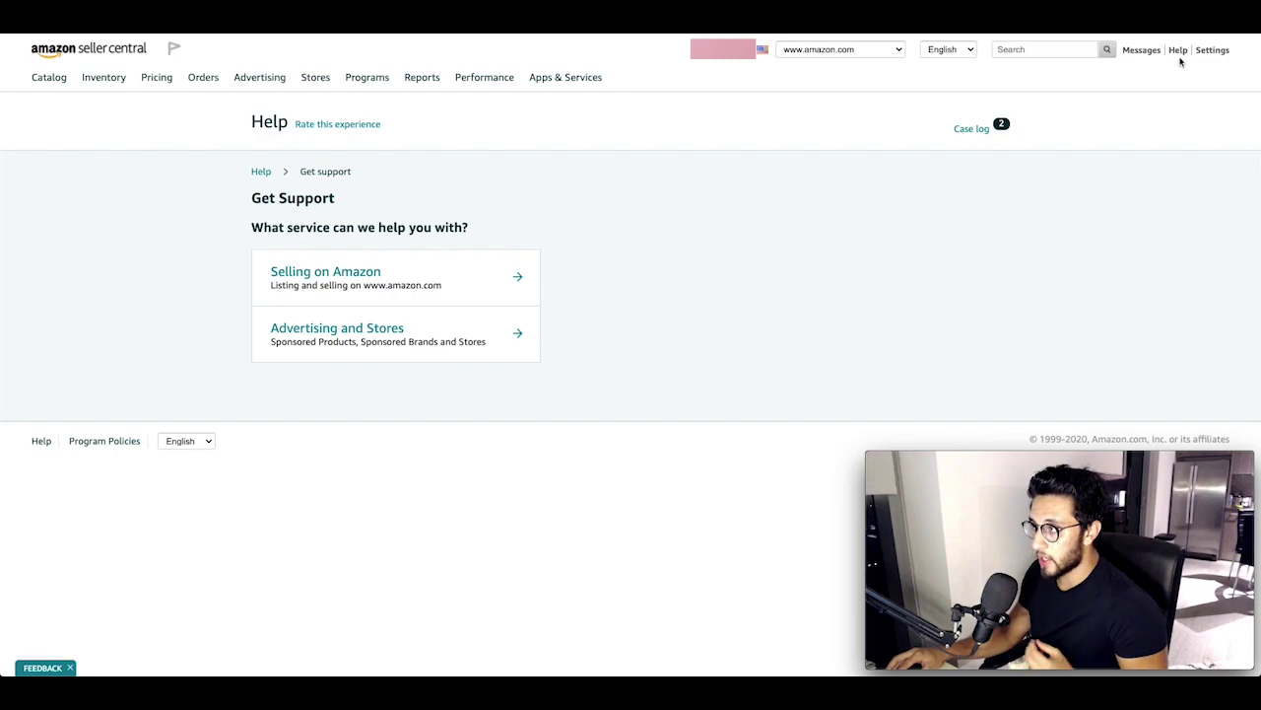
Step: Open the Help page and go to its Seller Forums, Need more help and Case Log options
mouse_move(1177, 50)
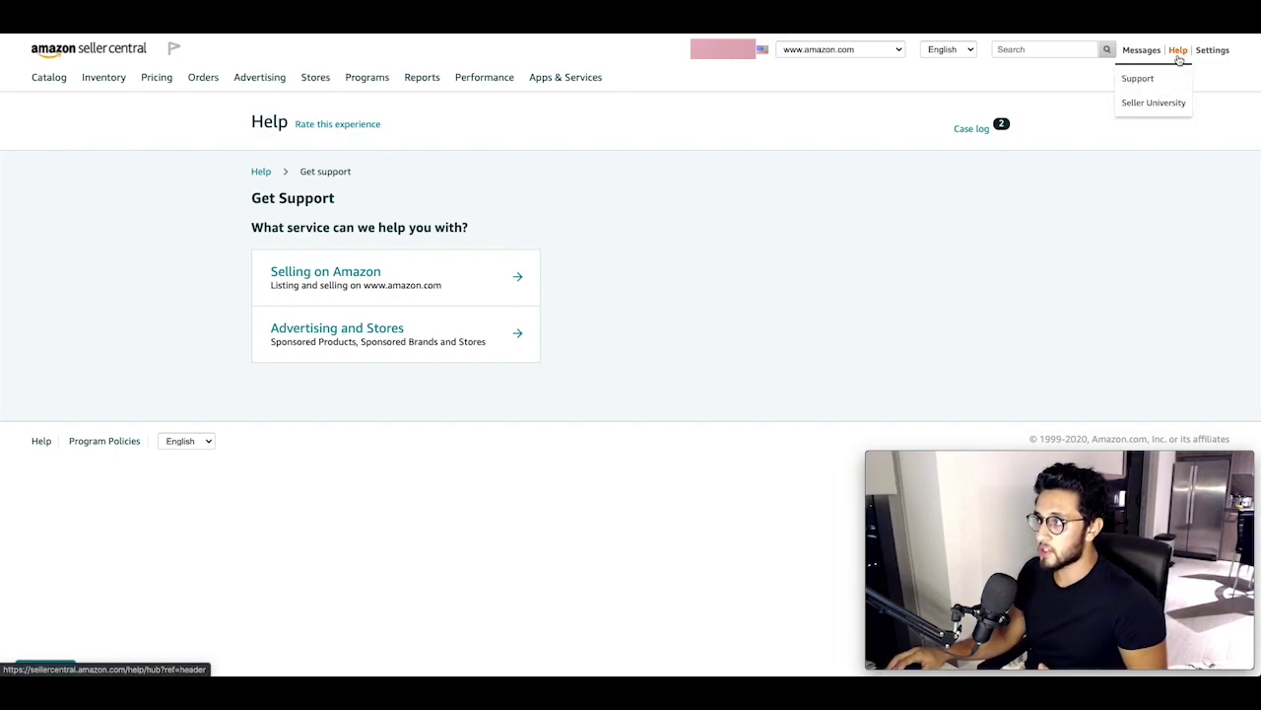
left_click(1179, 51)
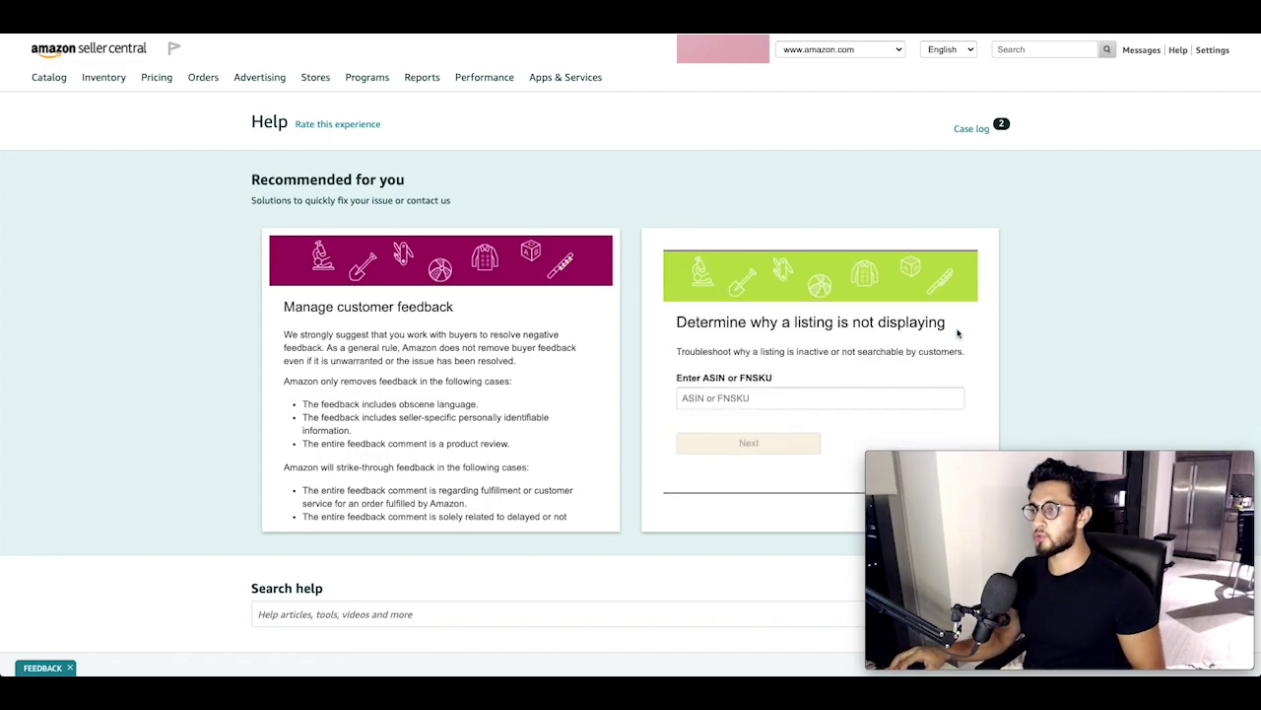
scroll(1019, 347, "down", 3)
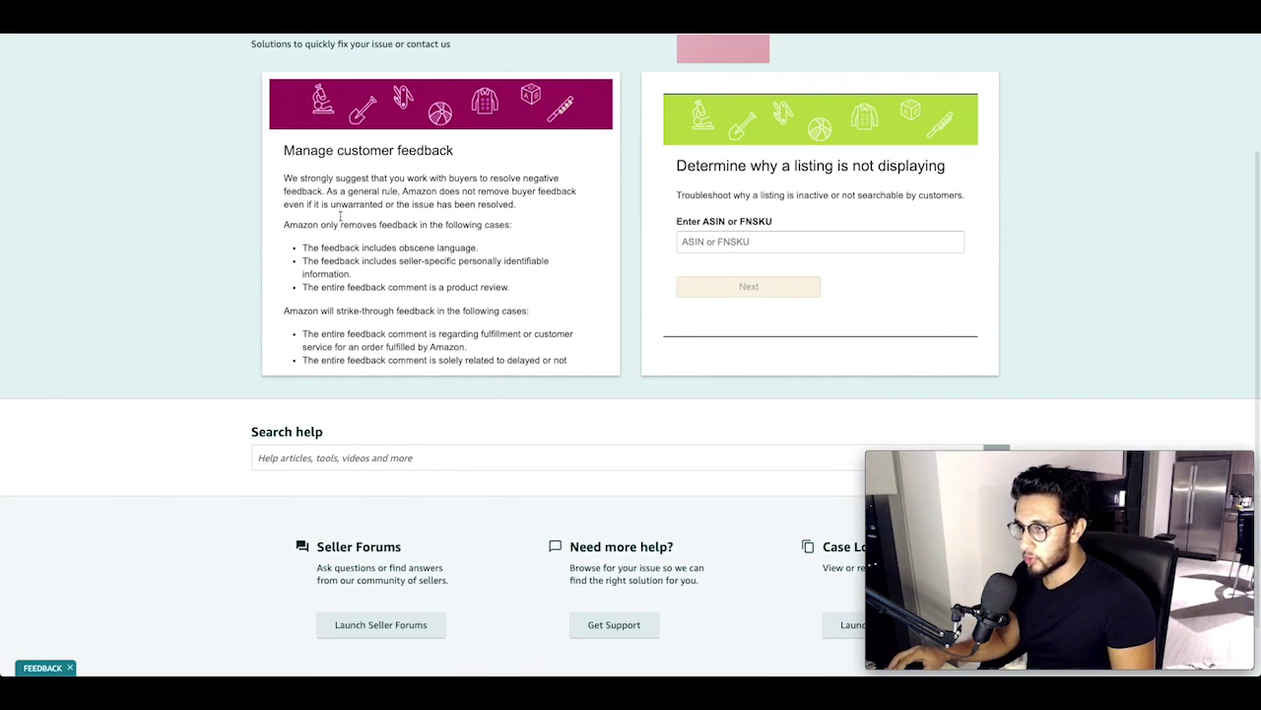
scroll(714, 365, "down", 1)
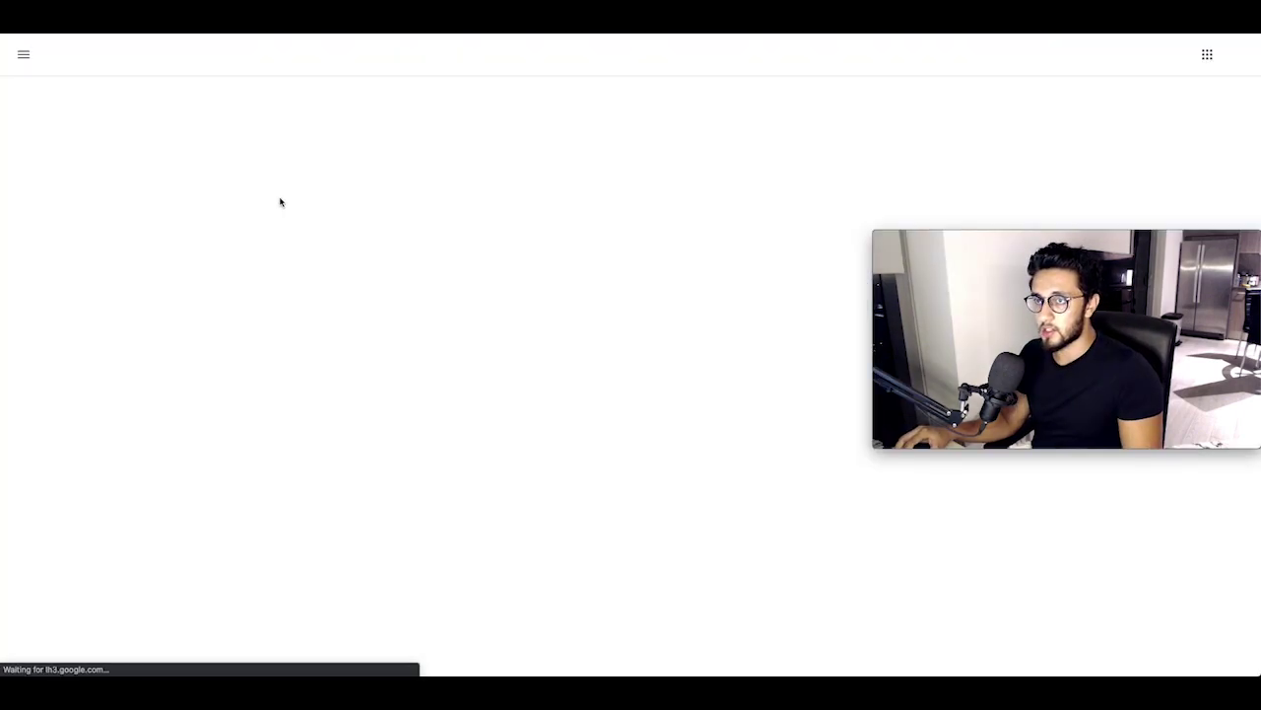
Step: Switch to Google Translate and translate "case log" from English into Turkish
type("case log")
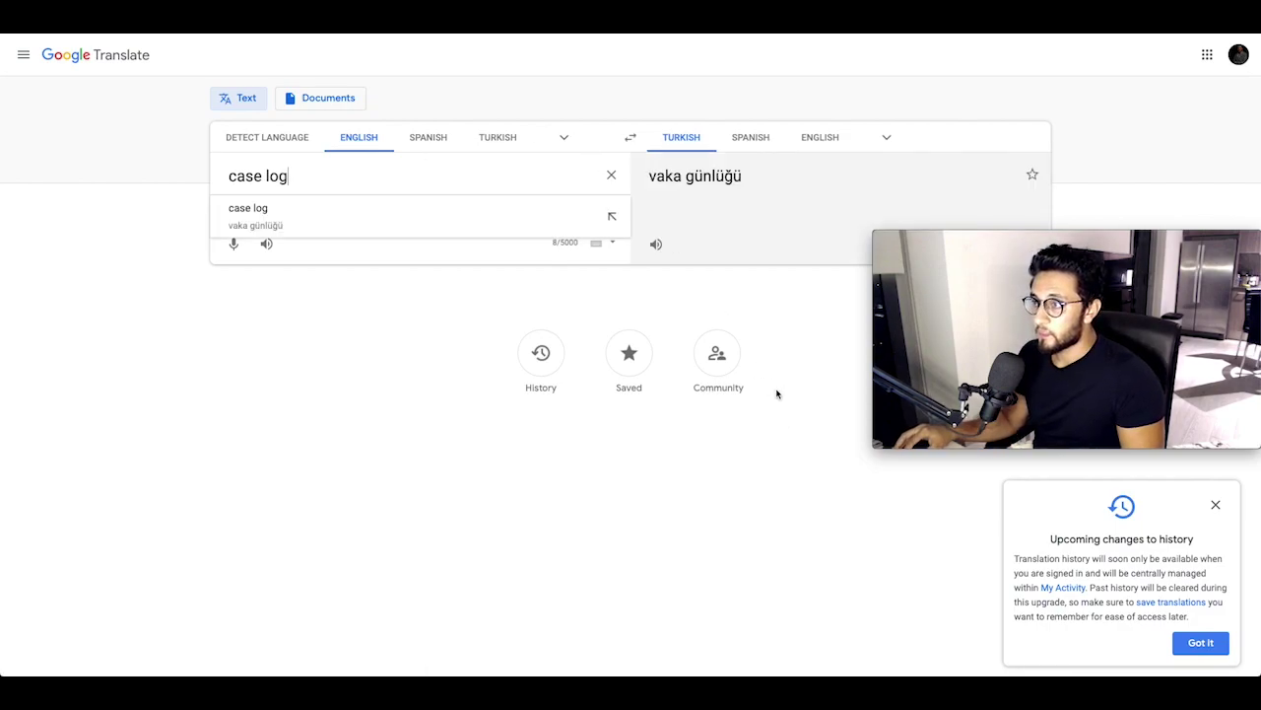
left_click(794, 324)
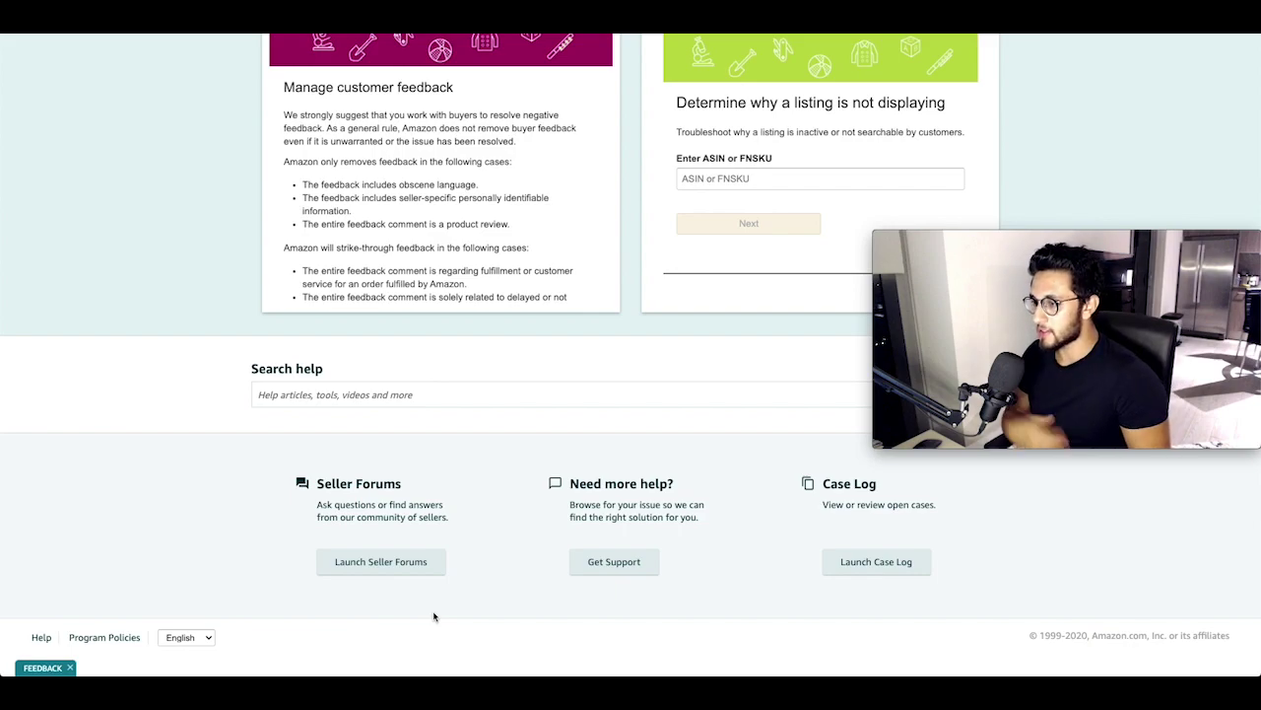
Step: Return to the Seller Central Help page, request support and choose Selling on Amazon as the service
left_click(614, 561)
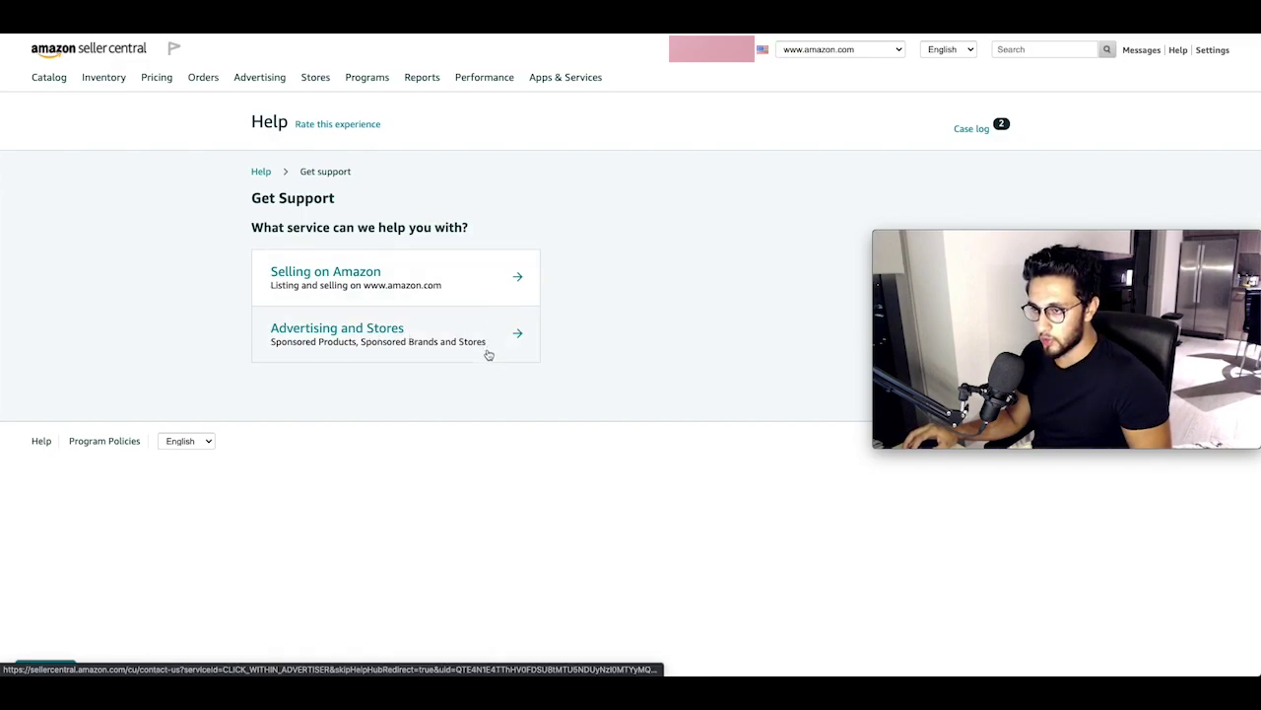
left_click(520, 283)
scroll(138, 408, "down", 1)
scroll(273, 338, "up", 1)
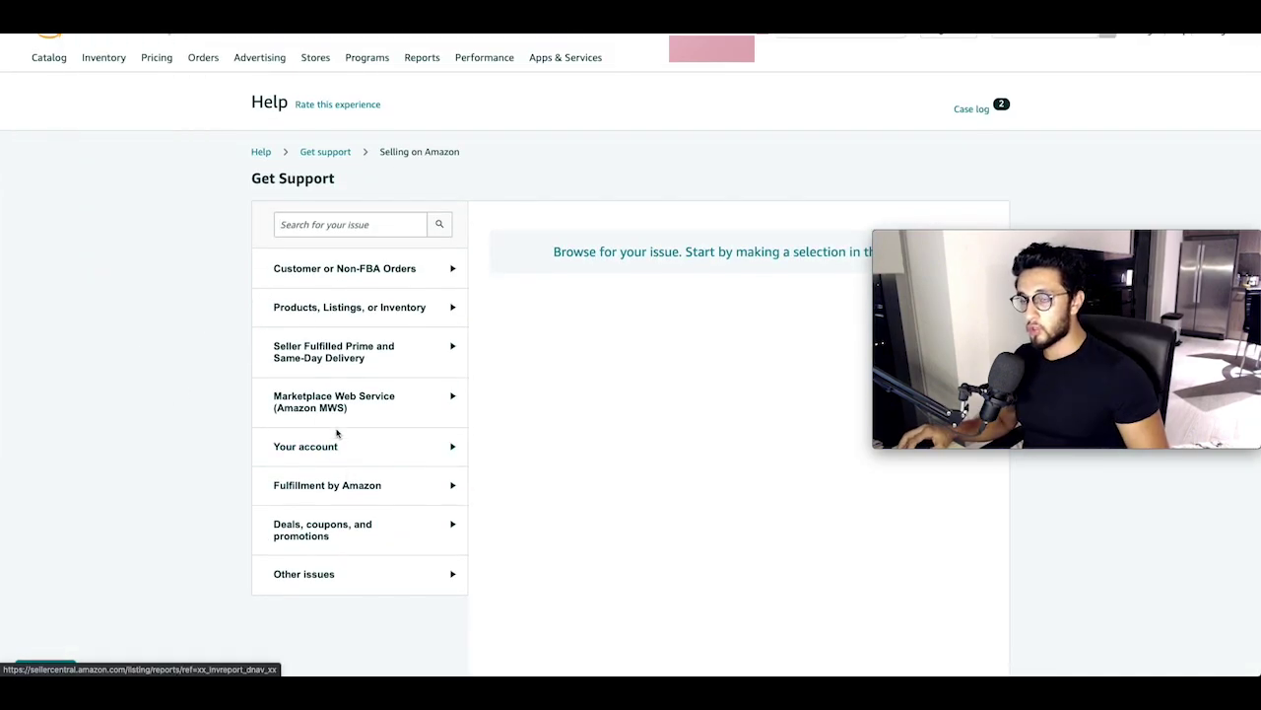
scroll(707, 479, "down", 1)
scroll(600, 462, "up", 1)
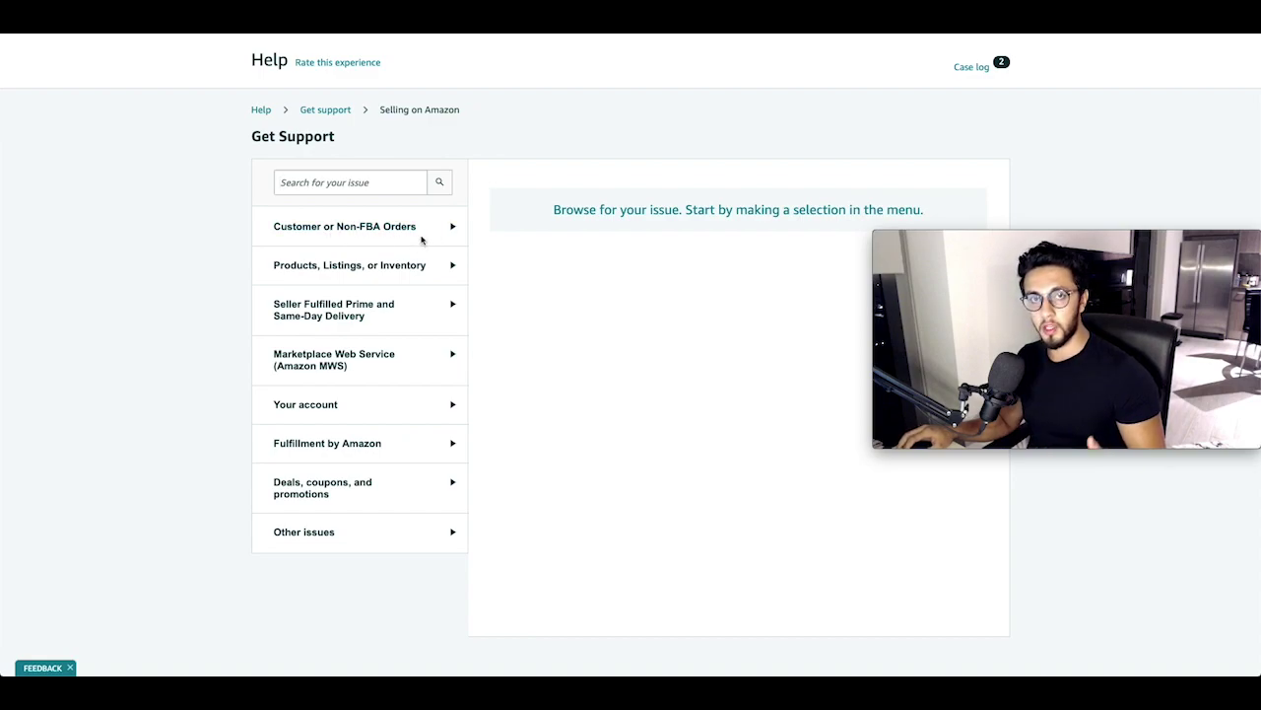
Step: Examine the topics under Customer or Non-FBA Orders, Products, Listings, or Inventory, and Seller Fulfilled Prime and Same-Day Delivery, collapsing each category
left_click(450, 228)
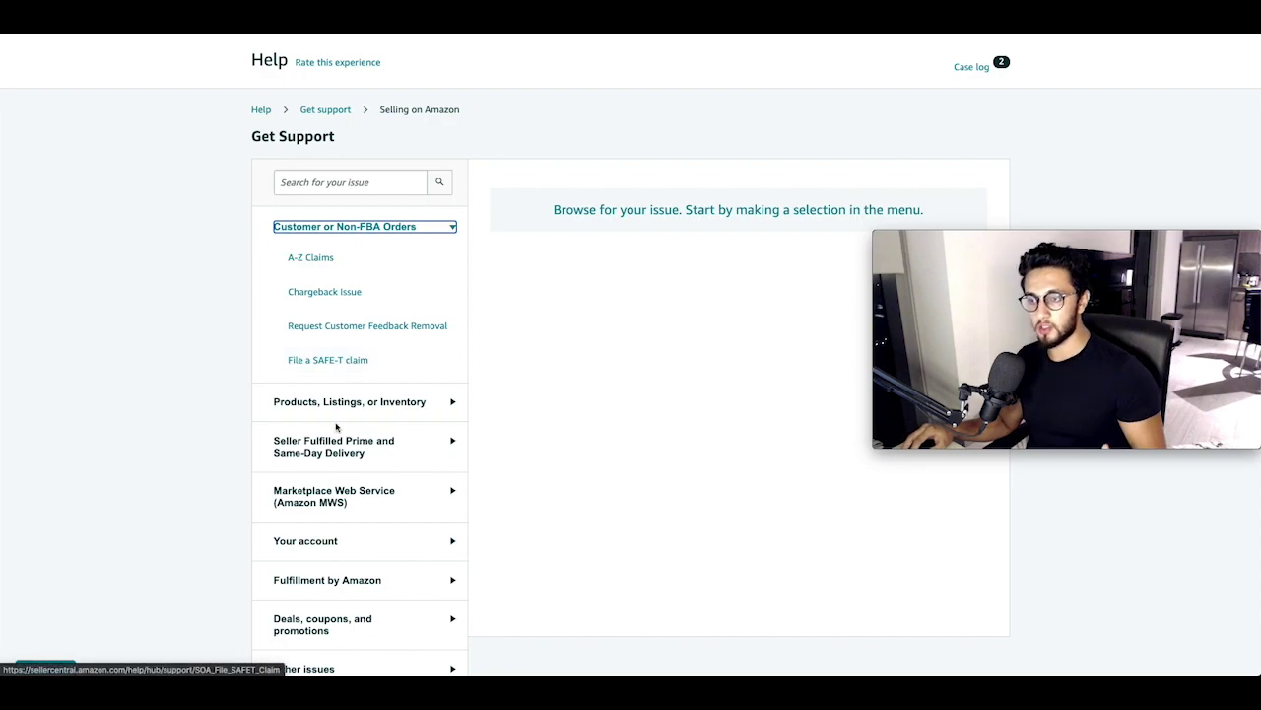
scroll(339, 423, "down", 1)
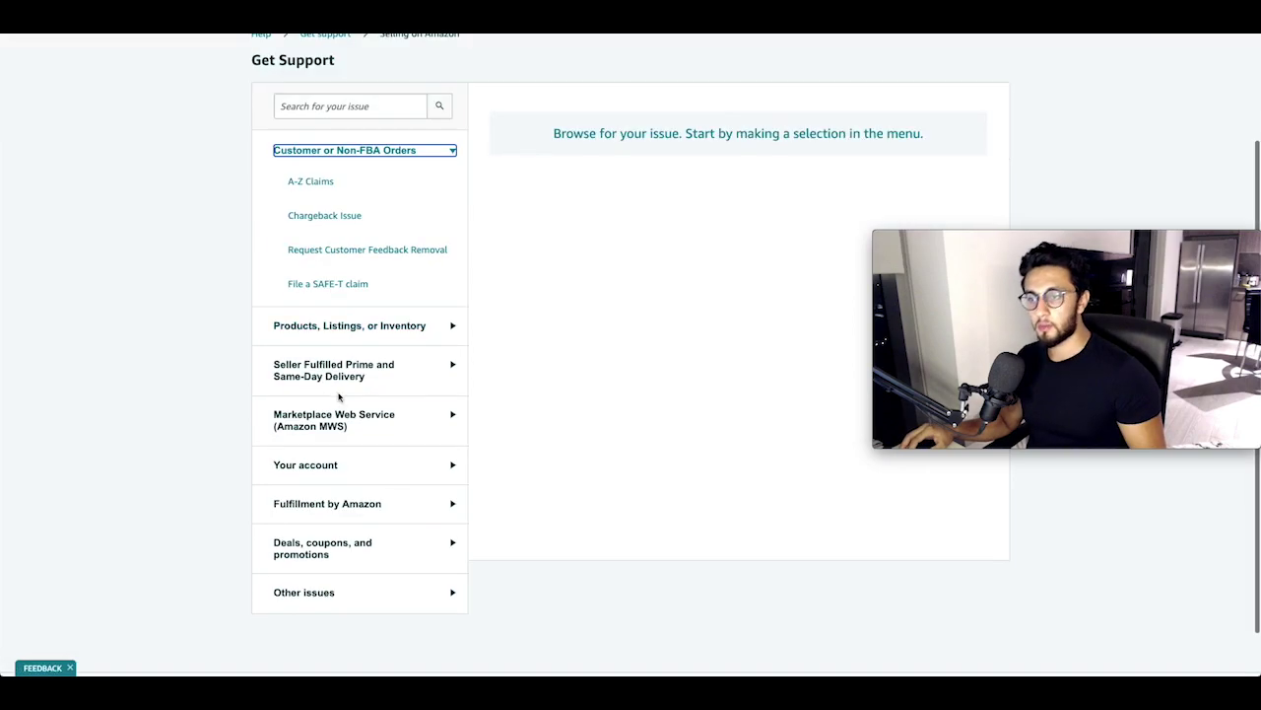
left_click(448, 328)
scroll(413, 473, "down", 2)
scroll(380, 404, "down", 1)
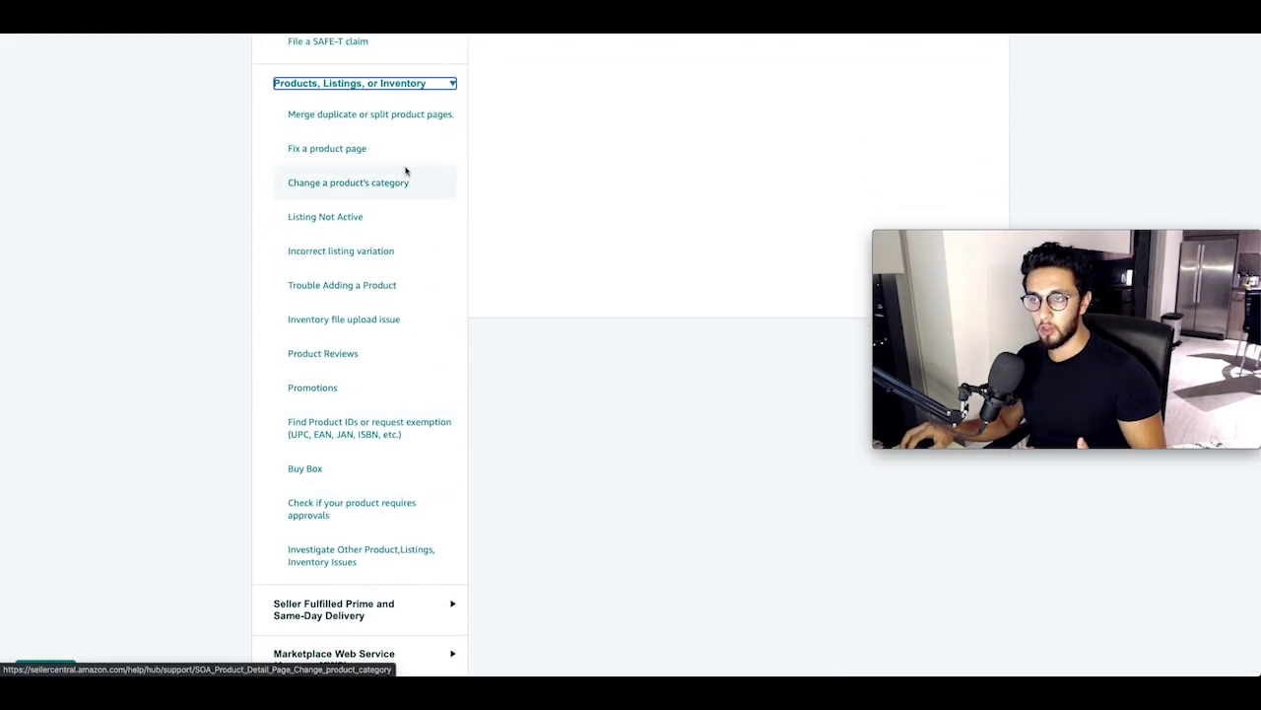
left_click(434, 84)
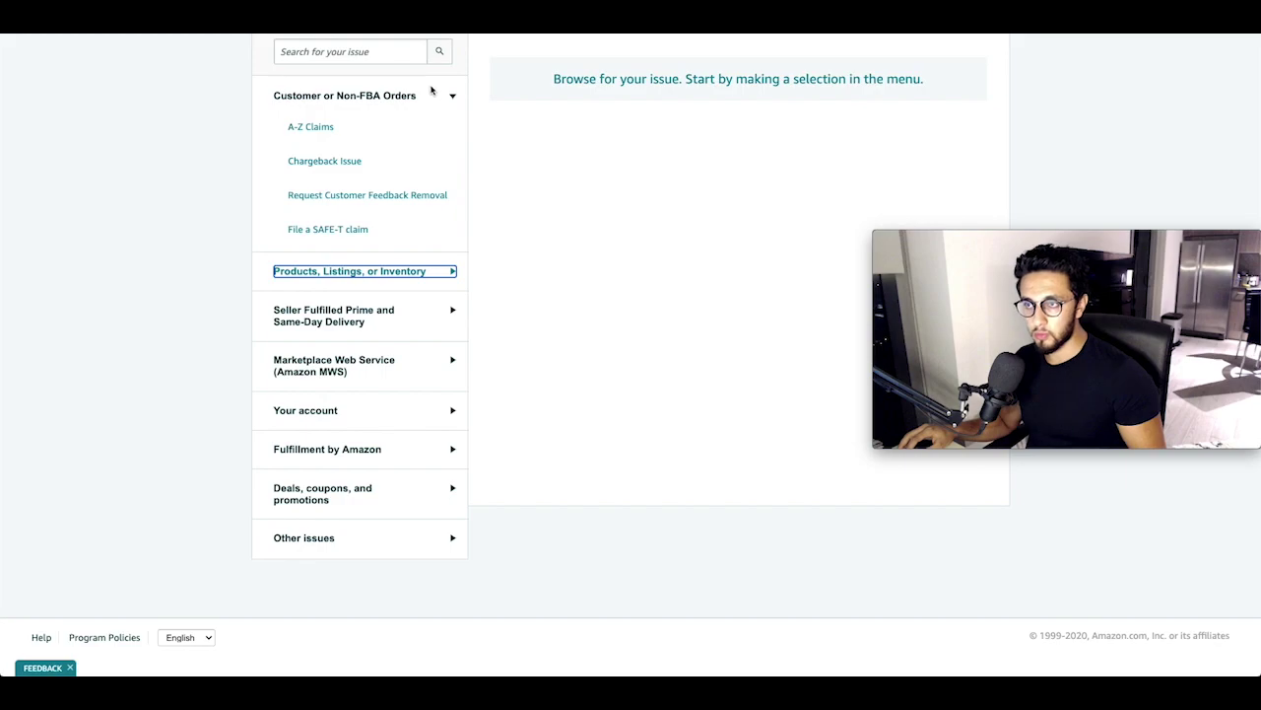
left_click(452, 315)
left_click(452, 314)
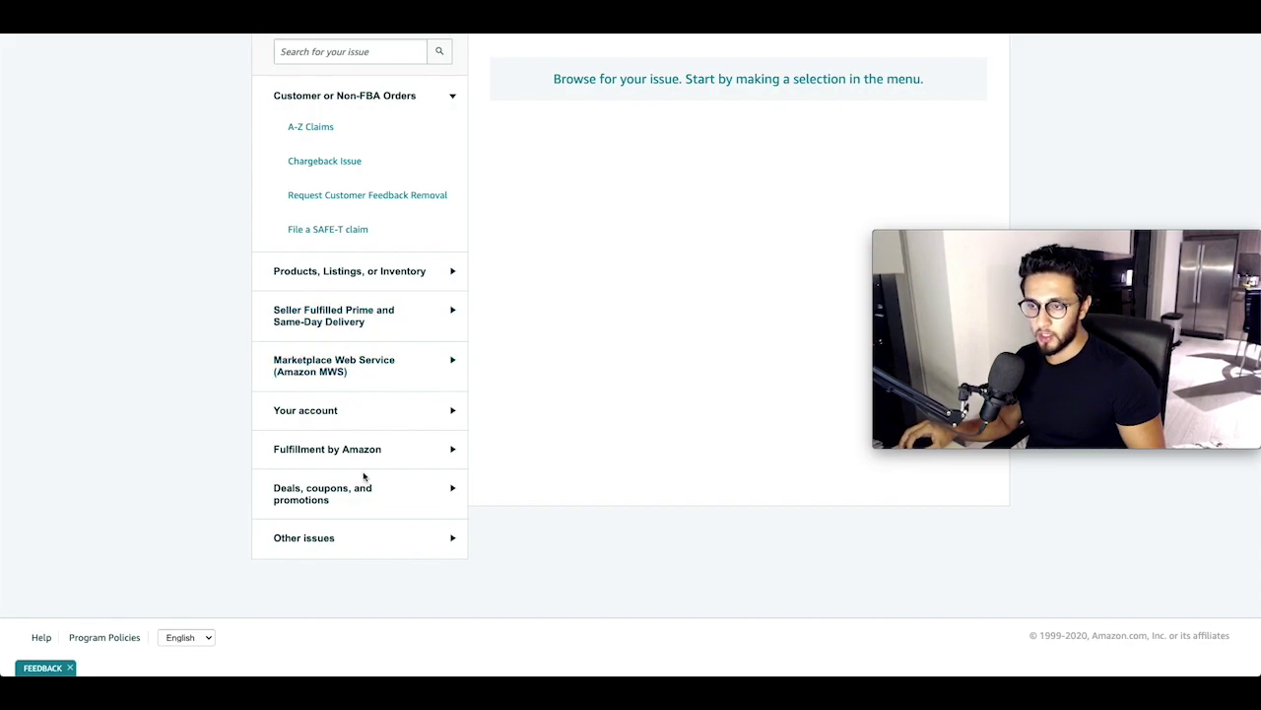
left_click(422, 95)
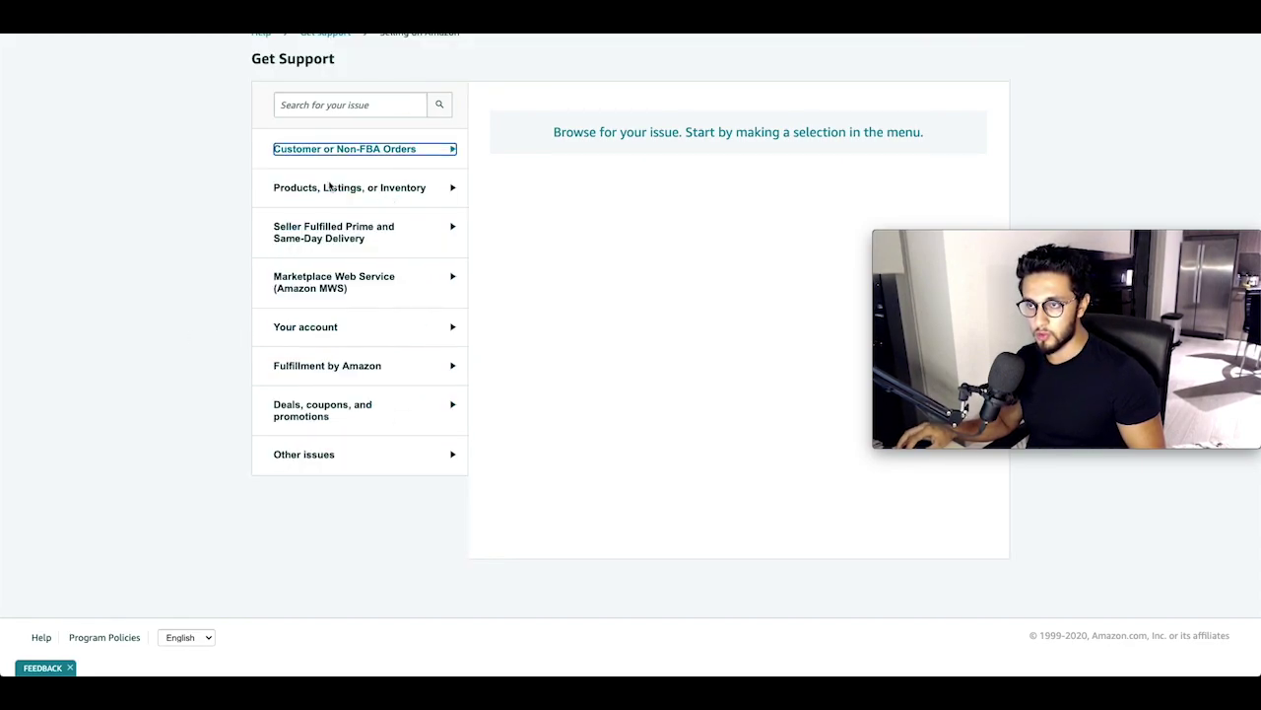
scroll(315, 234, "up", 1)
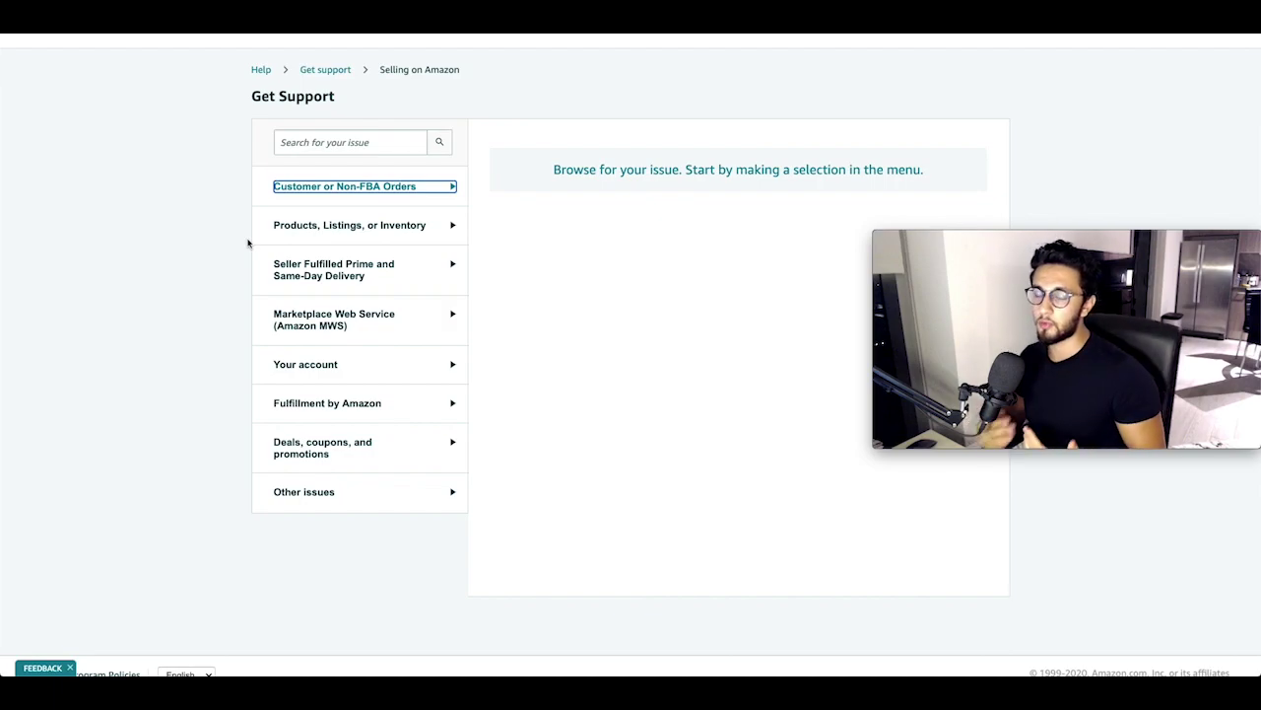
Step: Expand the Products, Listings, or Inventory category, review its issue topics and collapse it again
key("Tab")
key("Return")
scroll(372, 256, "down", 1)
scroll(414, 526, "down", 2)
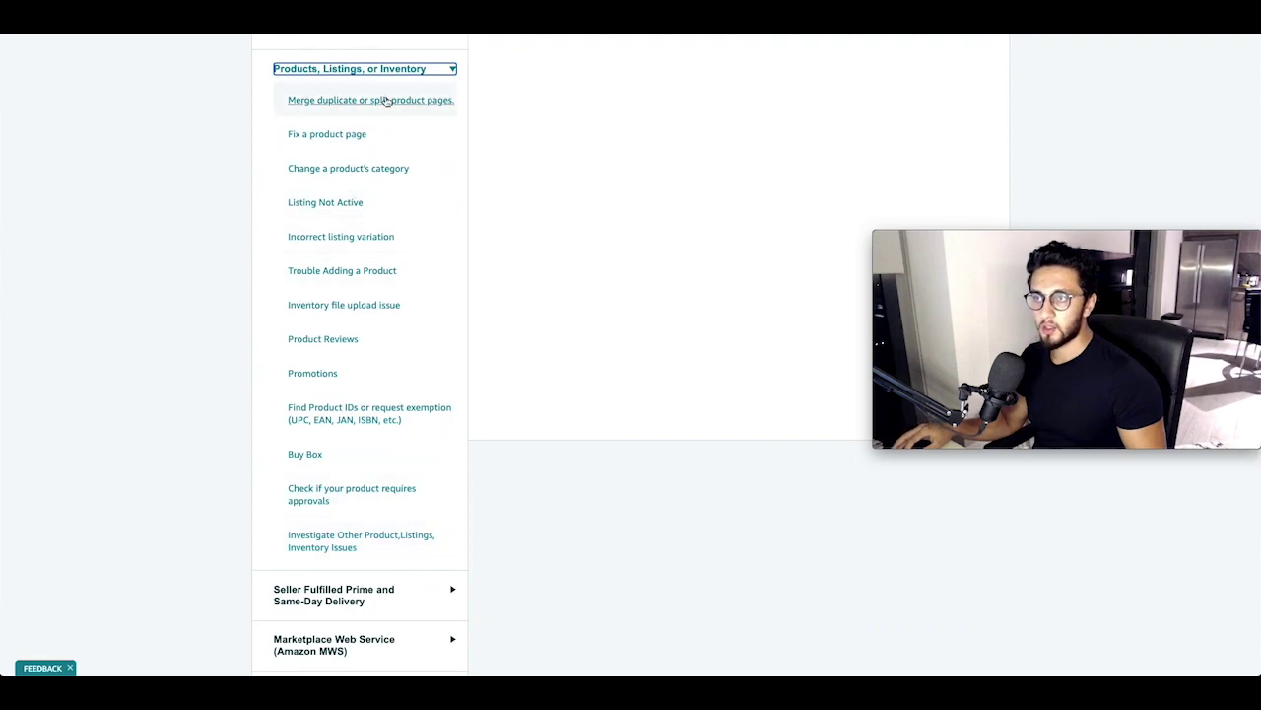
left_click(396, 71)
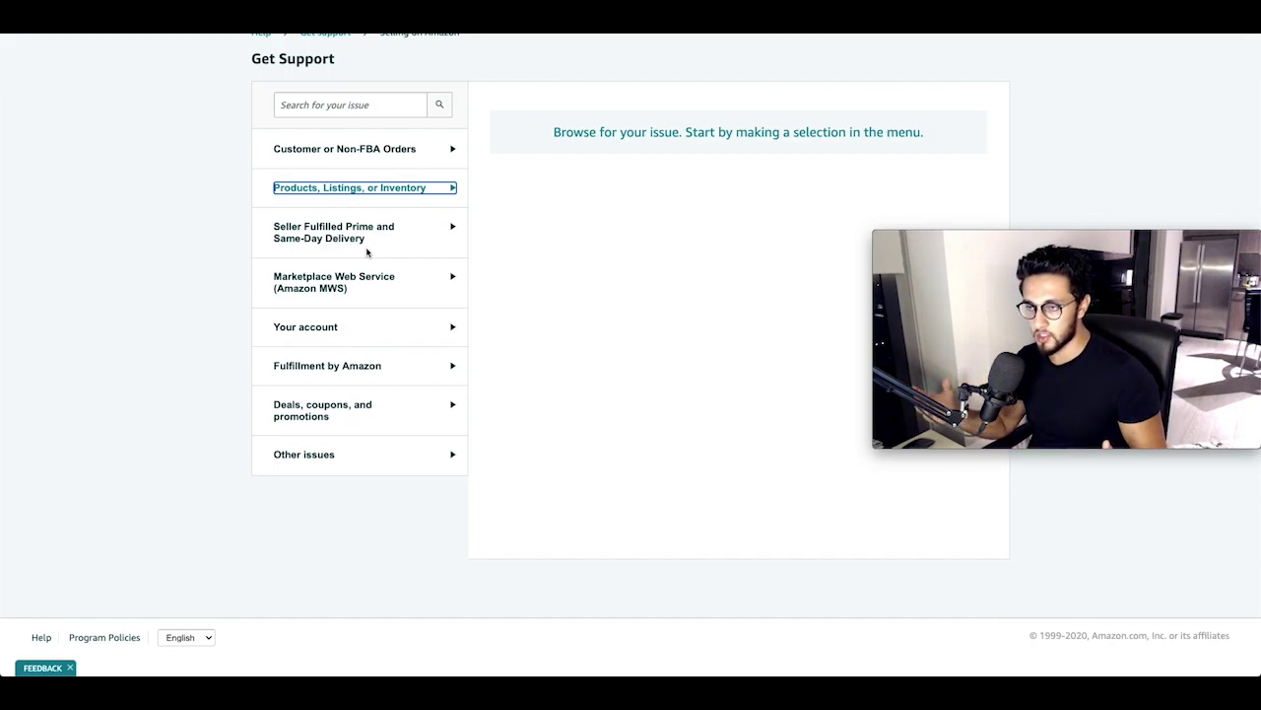
Step: Review the issue topics under Seller Fulfilled Prime and Same-Day Delivery and under Marketplace Web Service (Amazon MWS), collapsing both
left_click(454, 234)
left_click(453, 234)
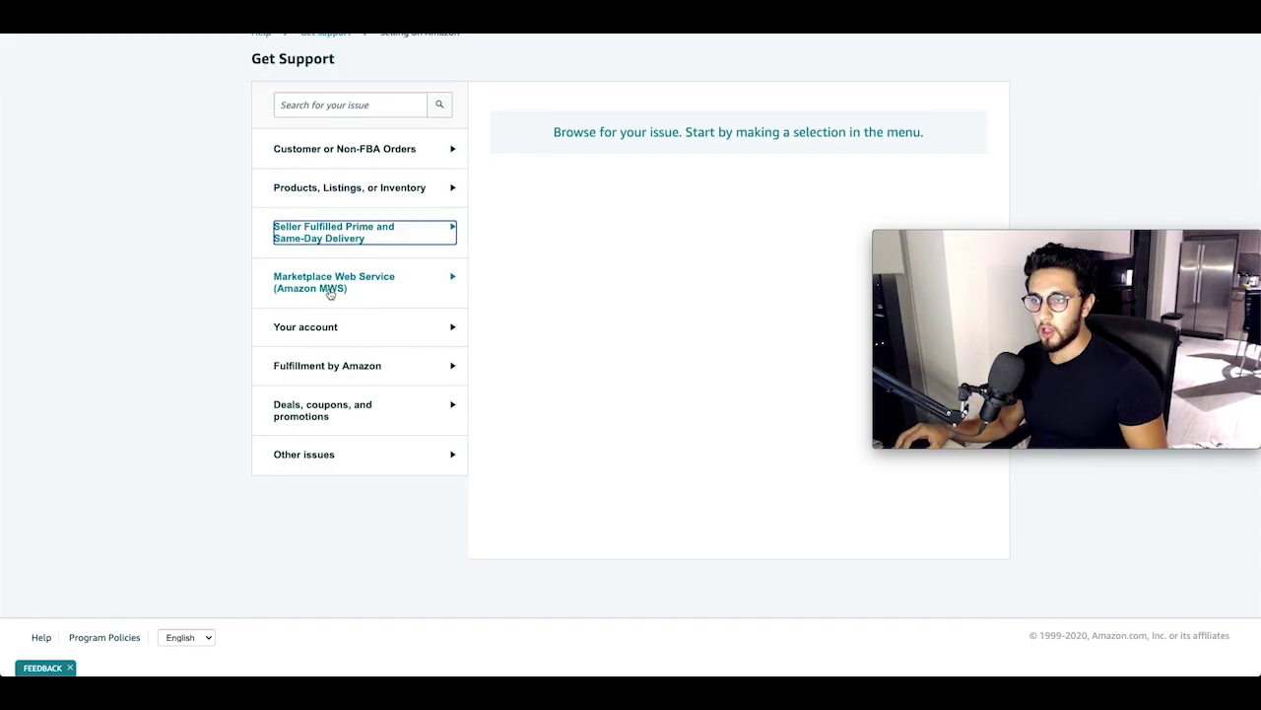
left_click(438, 291)
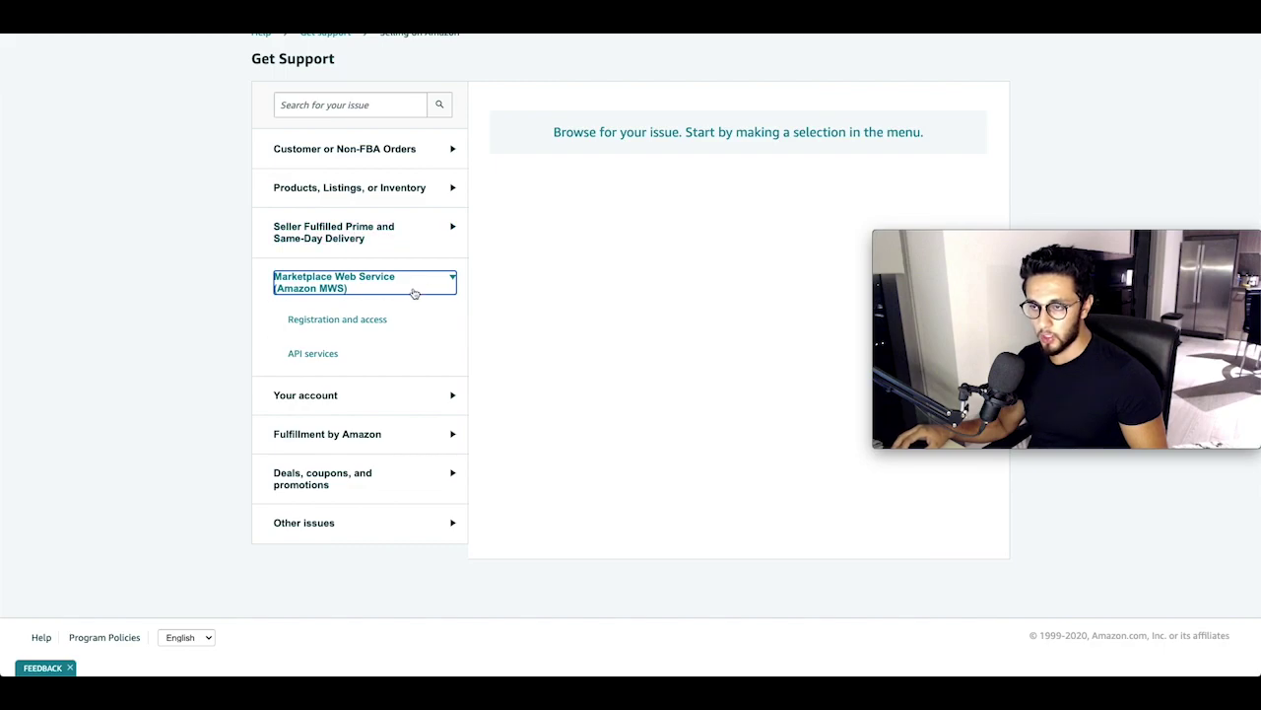
left_click(443, 286)
Step: Open the contact form for the Reinstate your account topic in the Your account category
left_click(402, 337)
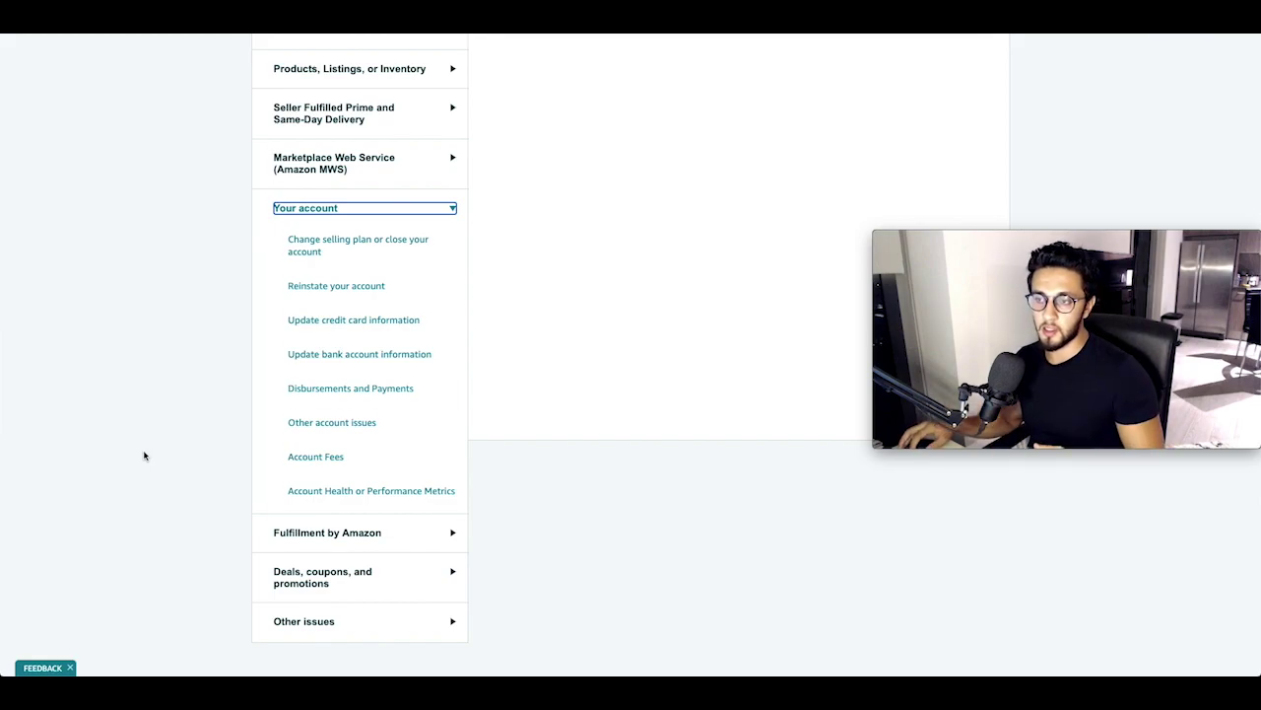
scroll(144, 456, "down", 1)
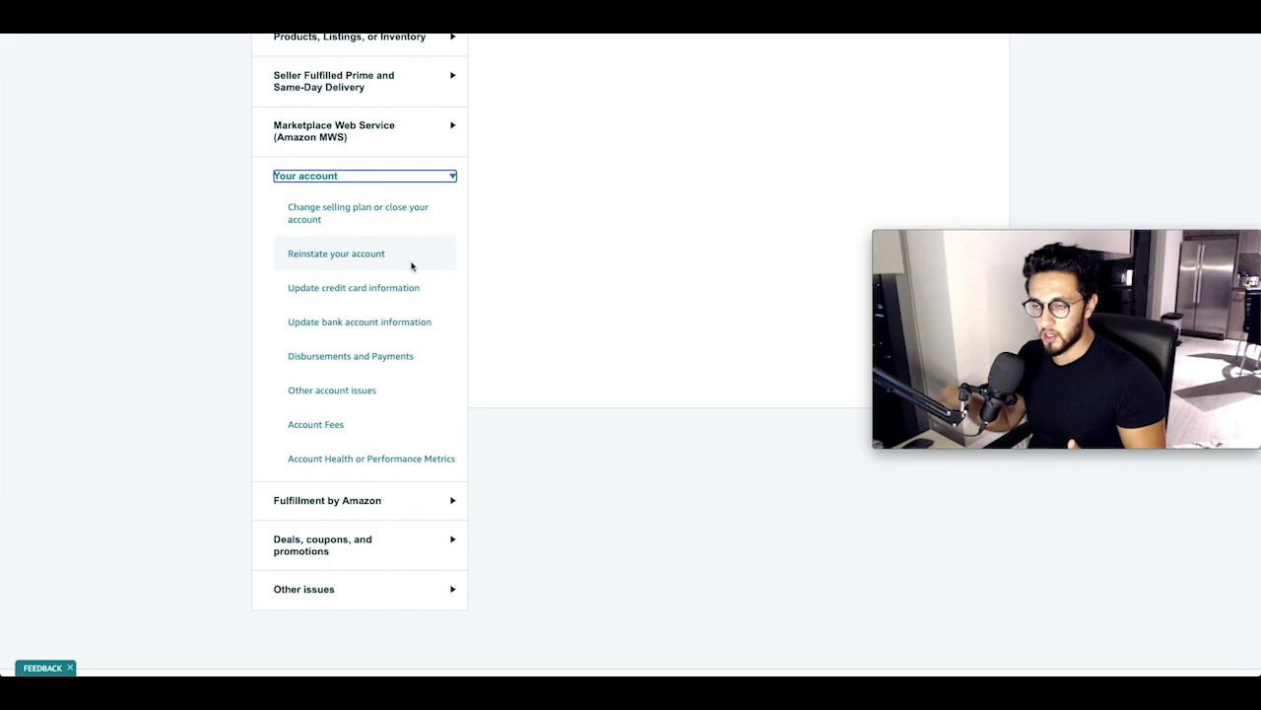
left_click(380, 254)
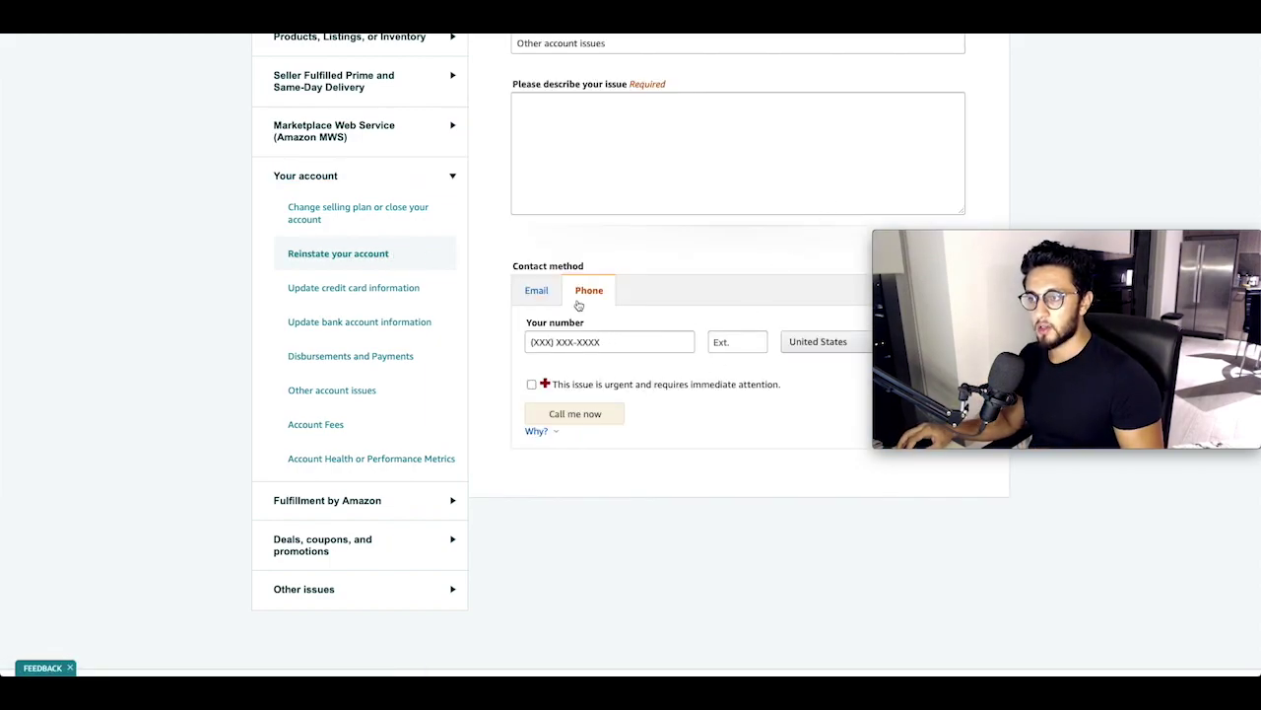
Step: Fill the required issue description with the placeholder text "Please PleasePleasePlease Please Please"
left_click_drag(517, 267, 600, 270)
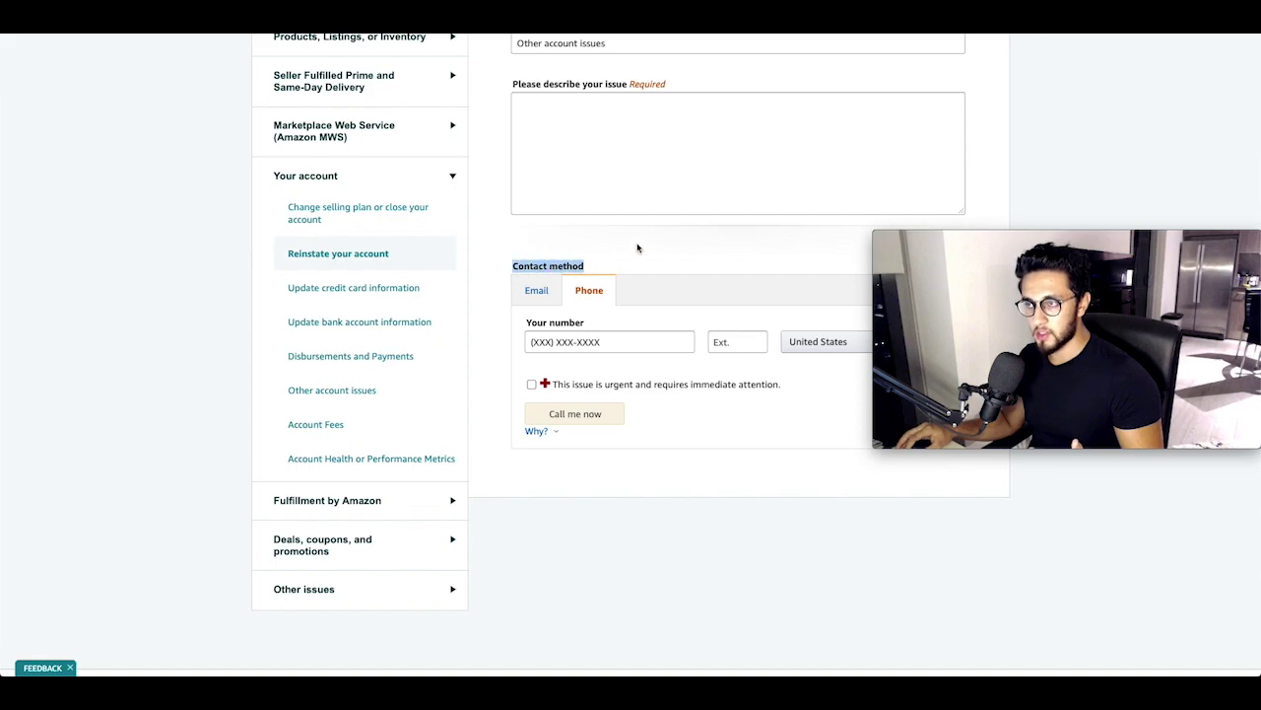
scroll(637, 248, "up", 2)
double_click(648, 214)
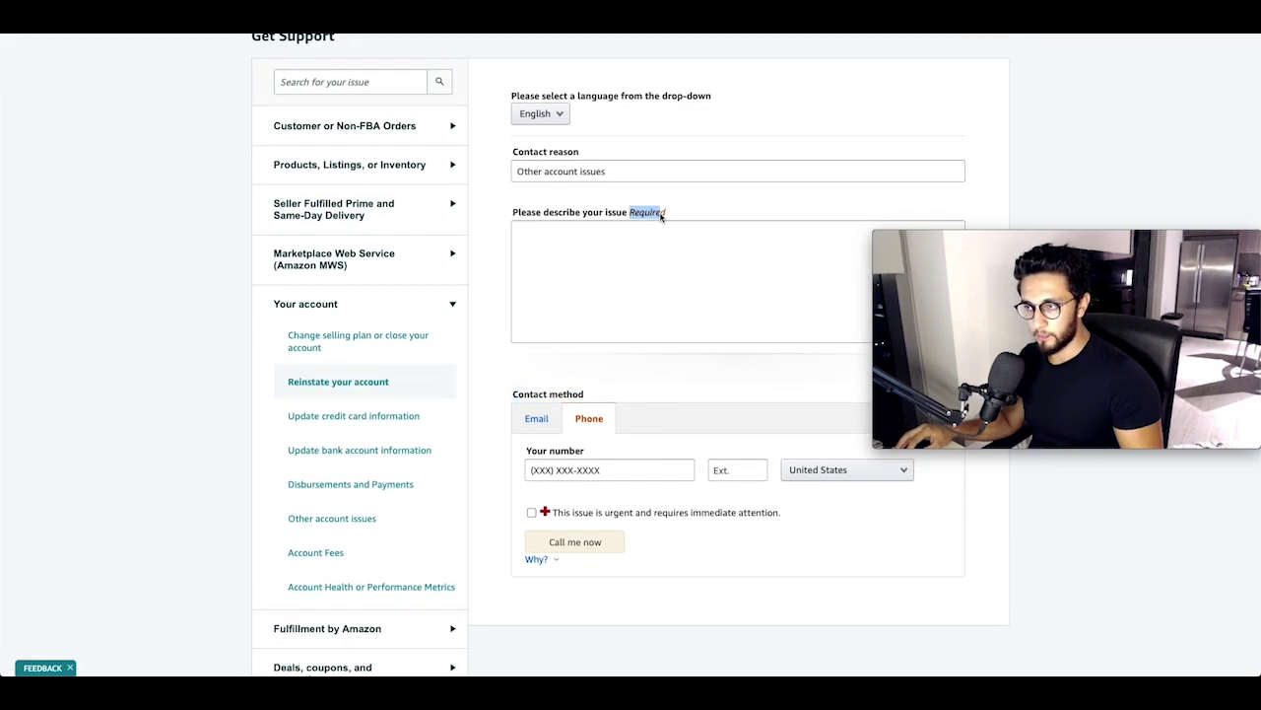
left_click(666, 247)
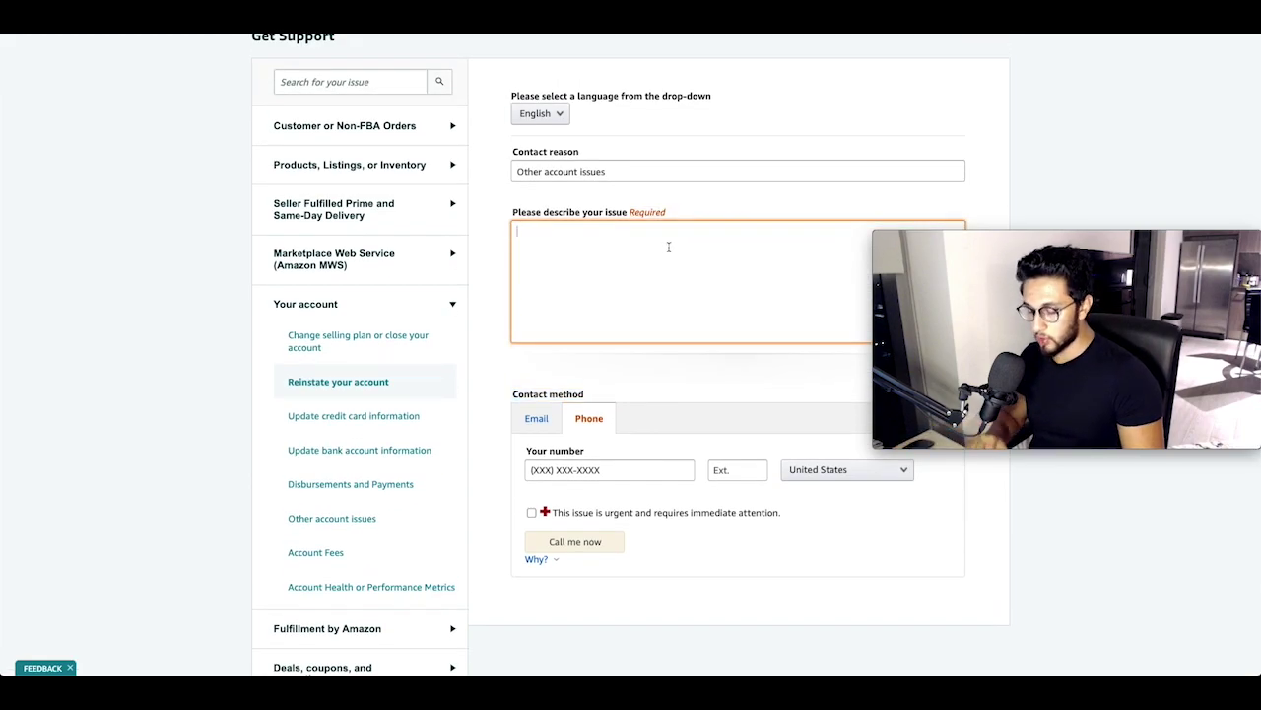
type("Ple")
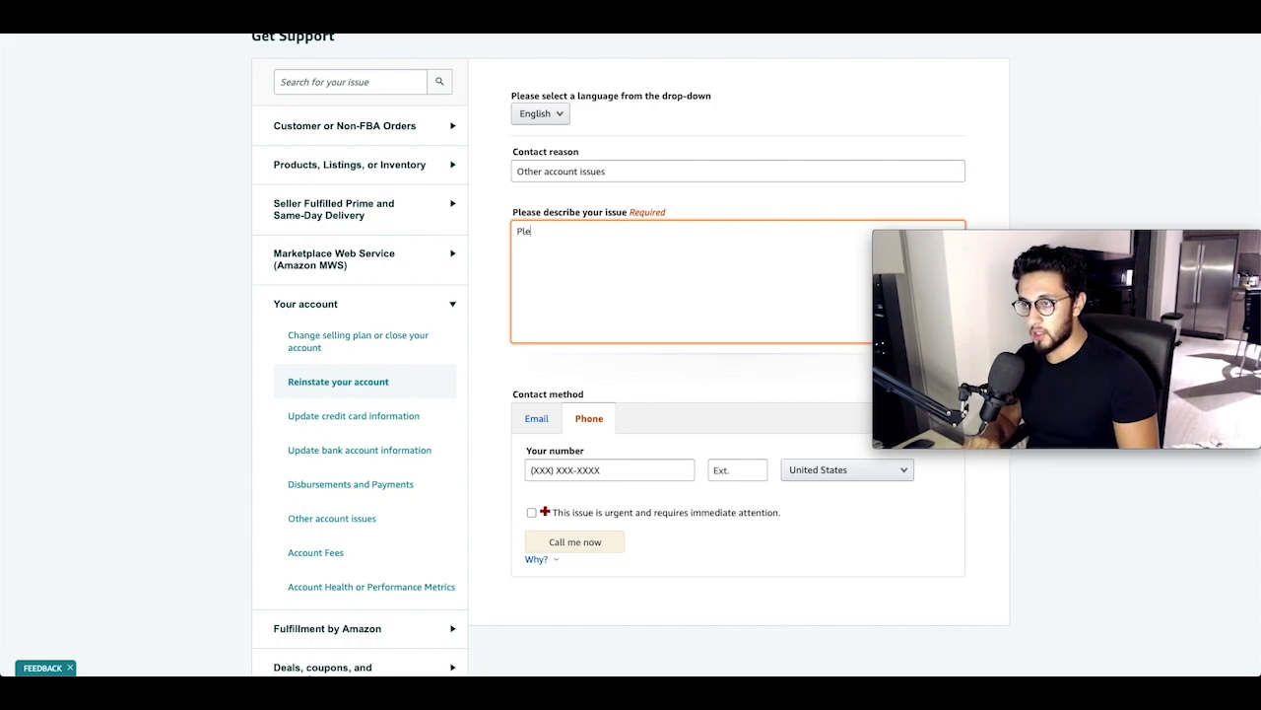
type("ase Please")
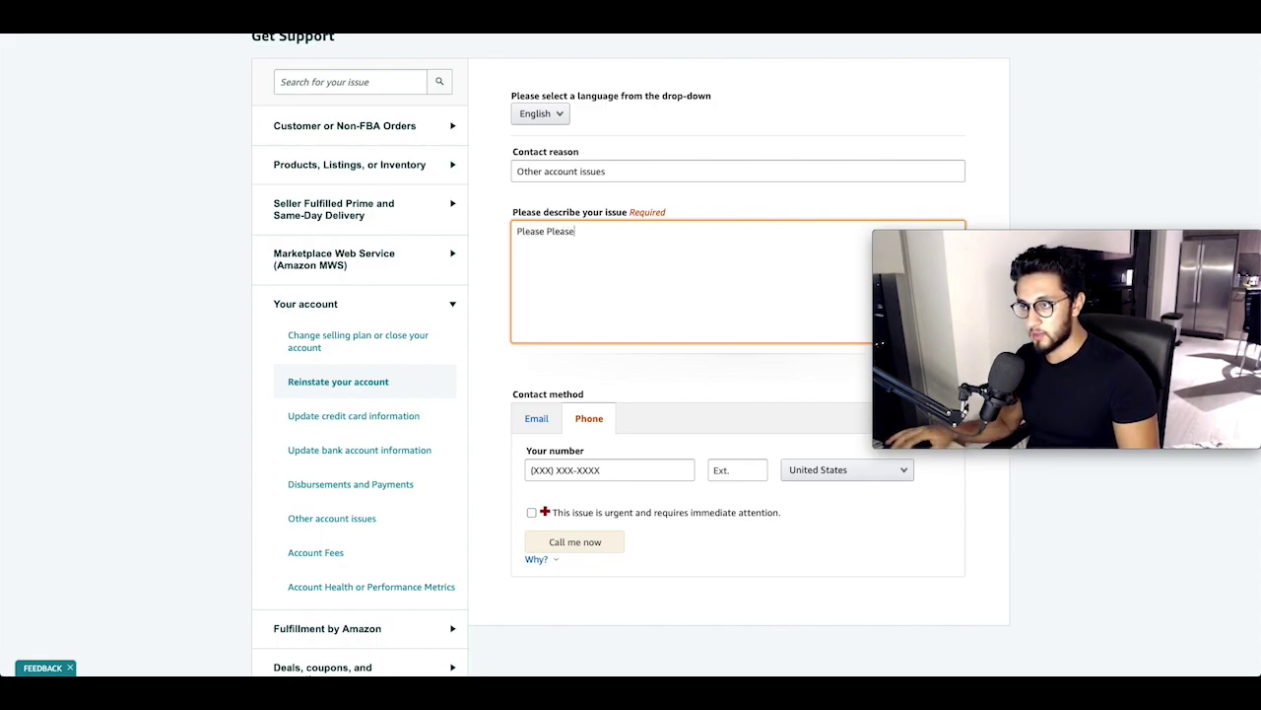
double_click(557, 231)
key("ctrl+c")
key("ctrl+v")
key("ctrl+v")
key("ctrl+v")
key("ctrl+v")
key("super+space")
type("Please")
key("Escape")
key("ctrl+v")
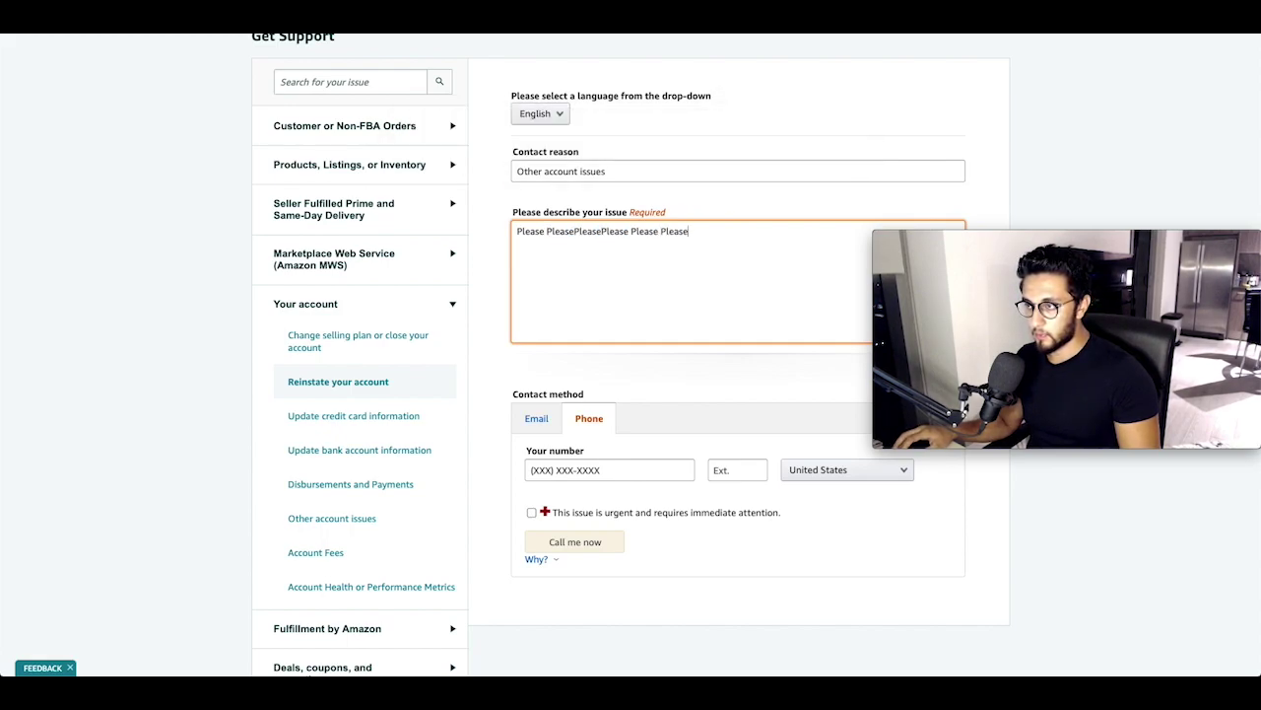
Step: Replace the contact reason with "I have to reinstate my Account"
double_click(625, 170)
left_click(625, 170)
key("ctrl+a")
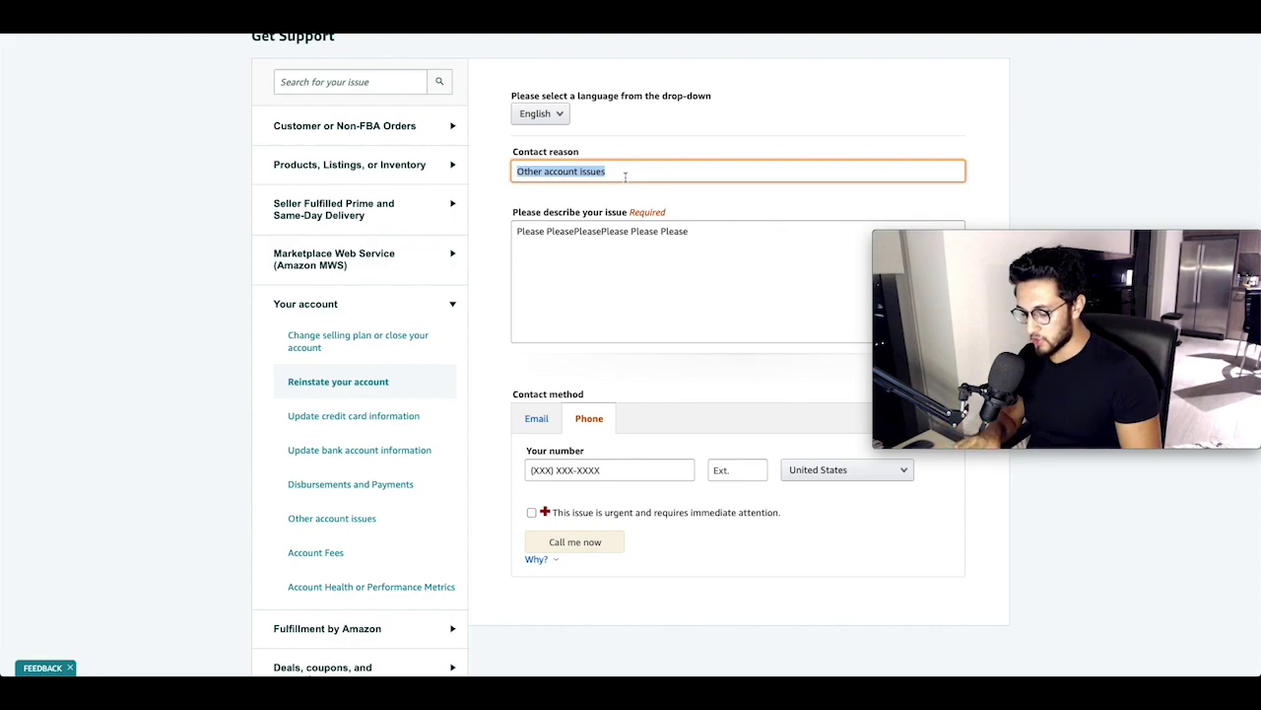
type("I have to reinstate my Account")
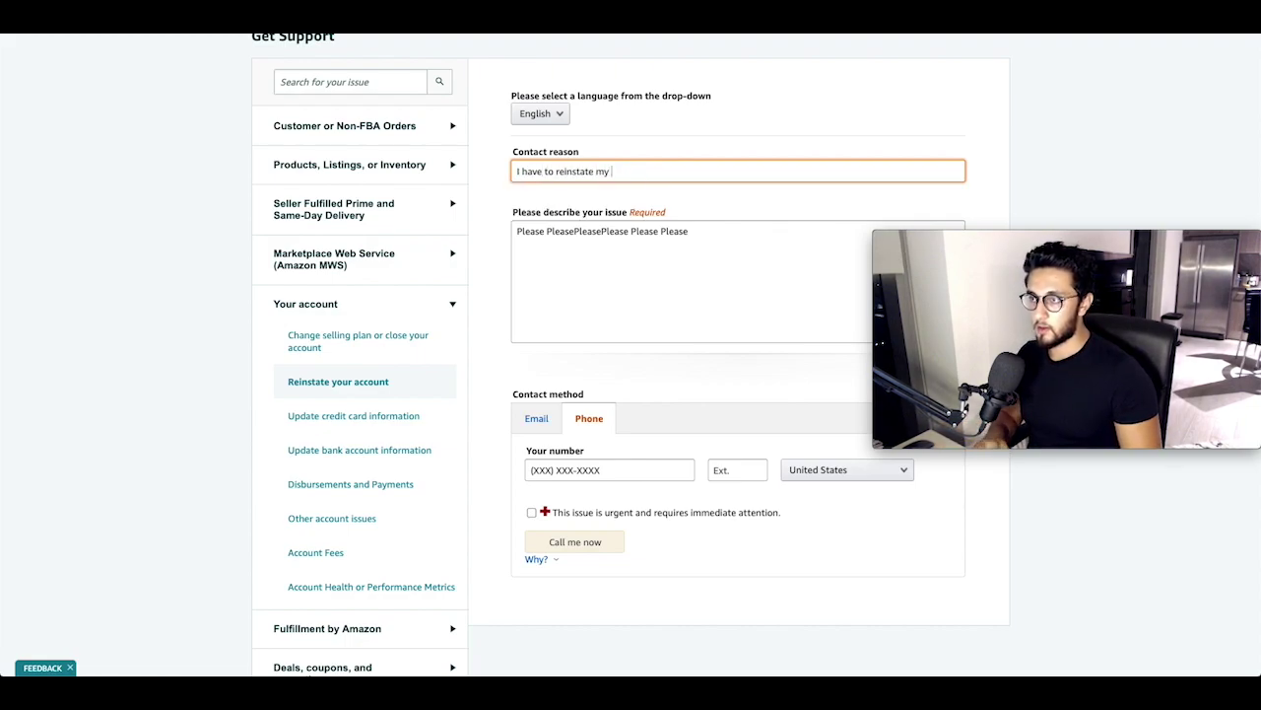
left_click(726, 235)
left_click_drag(685, 226, 485, 228)
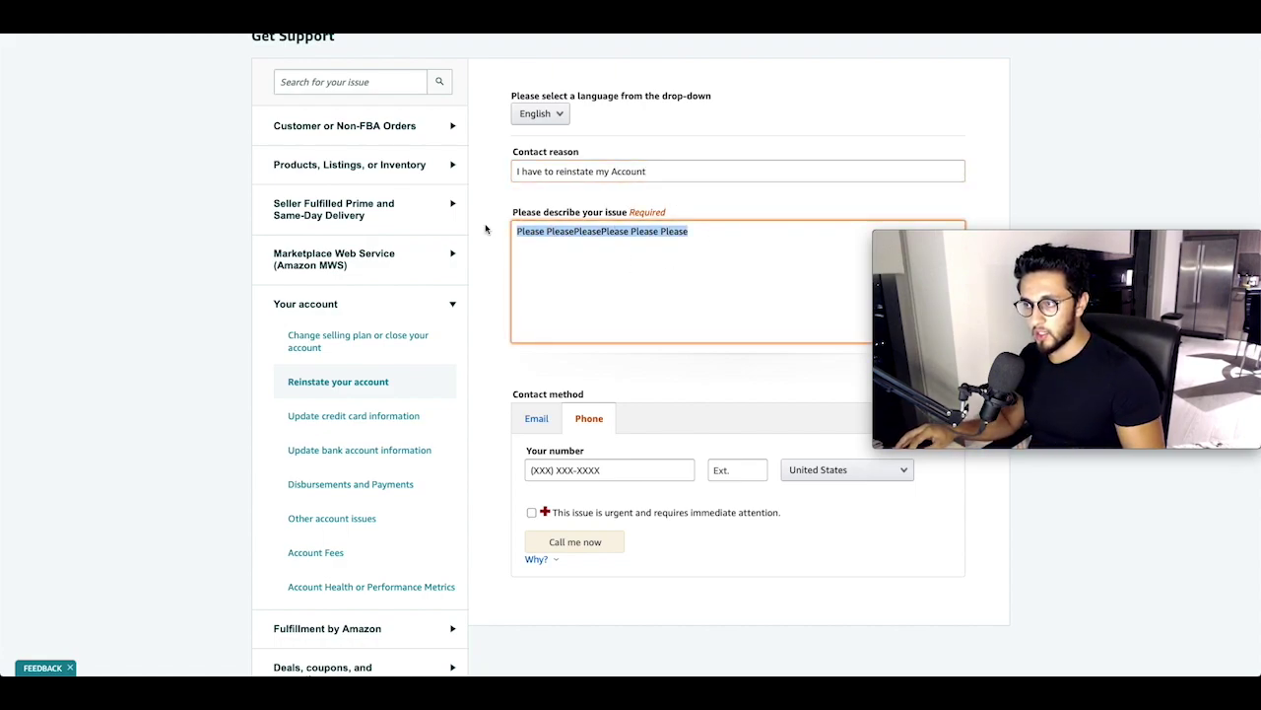
double_click(732, 243)
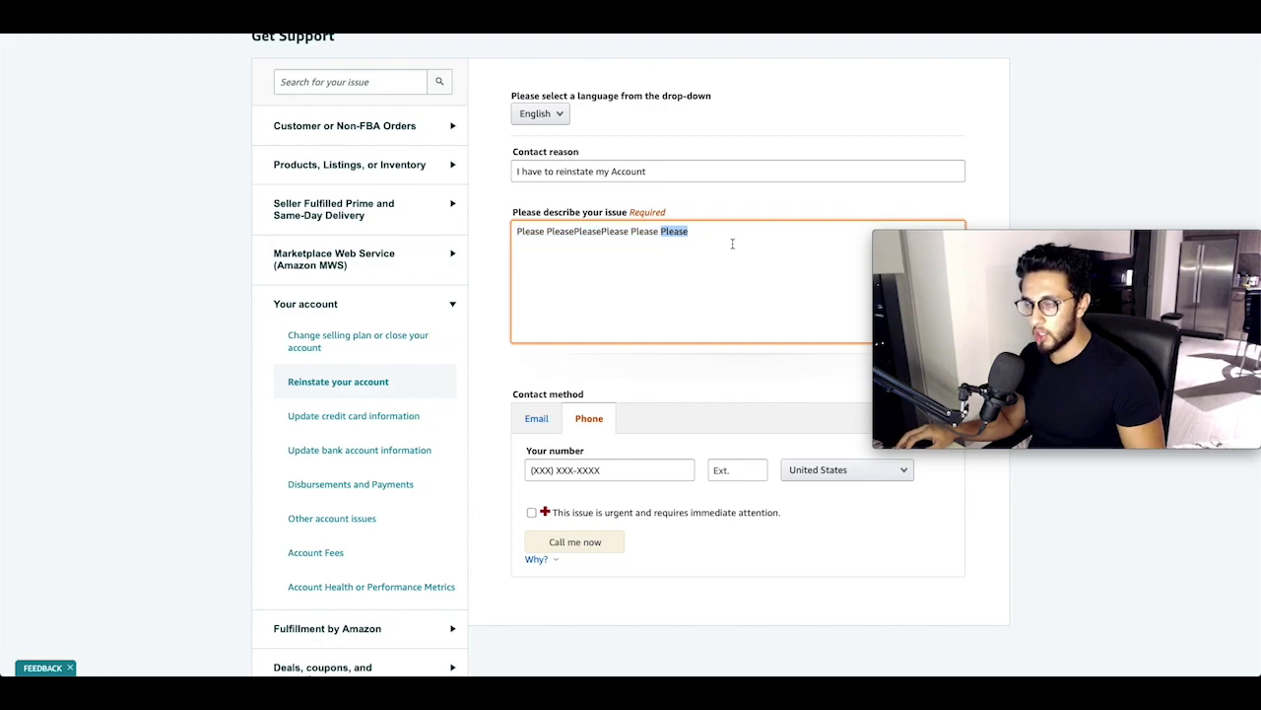
left_click(728, 234)
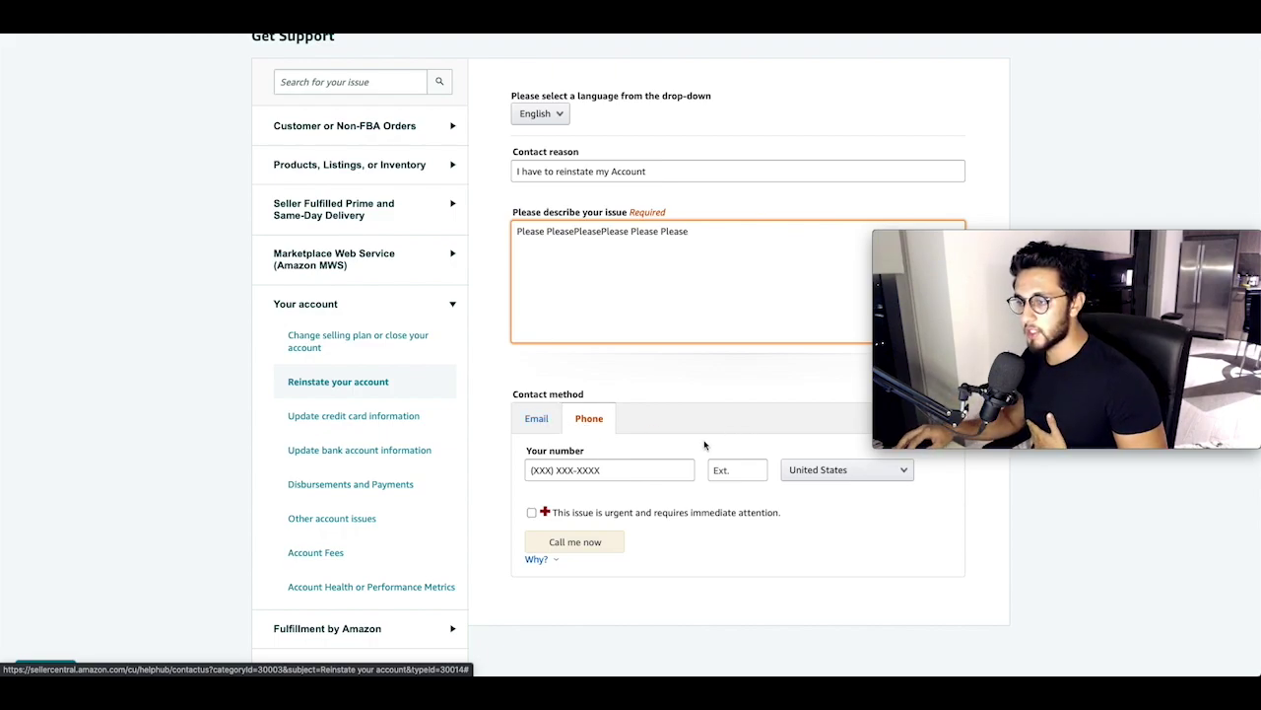
Step: Set the country of the callback phone number to Uganda and change it to Turkey
left_click(619, 469)
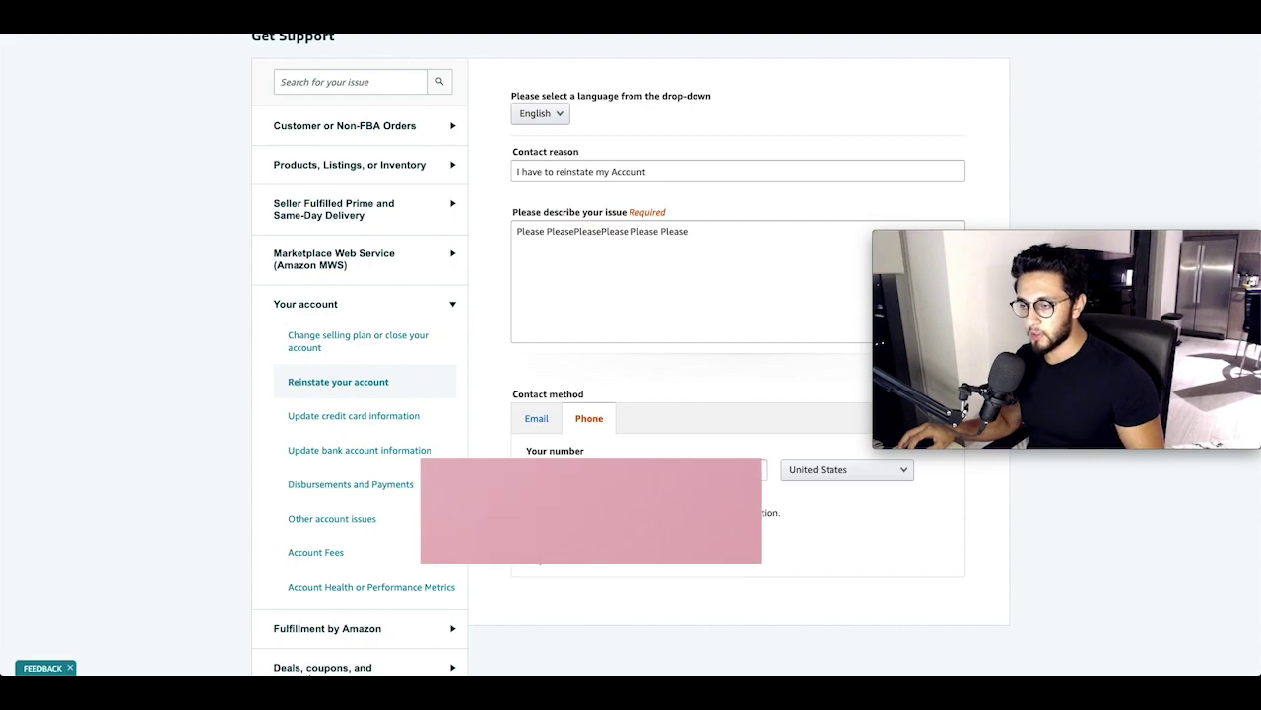
left_click(839, 560)
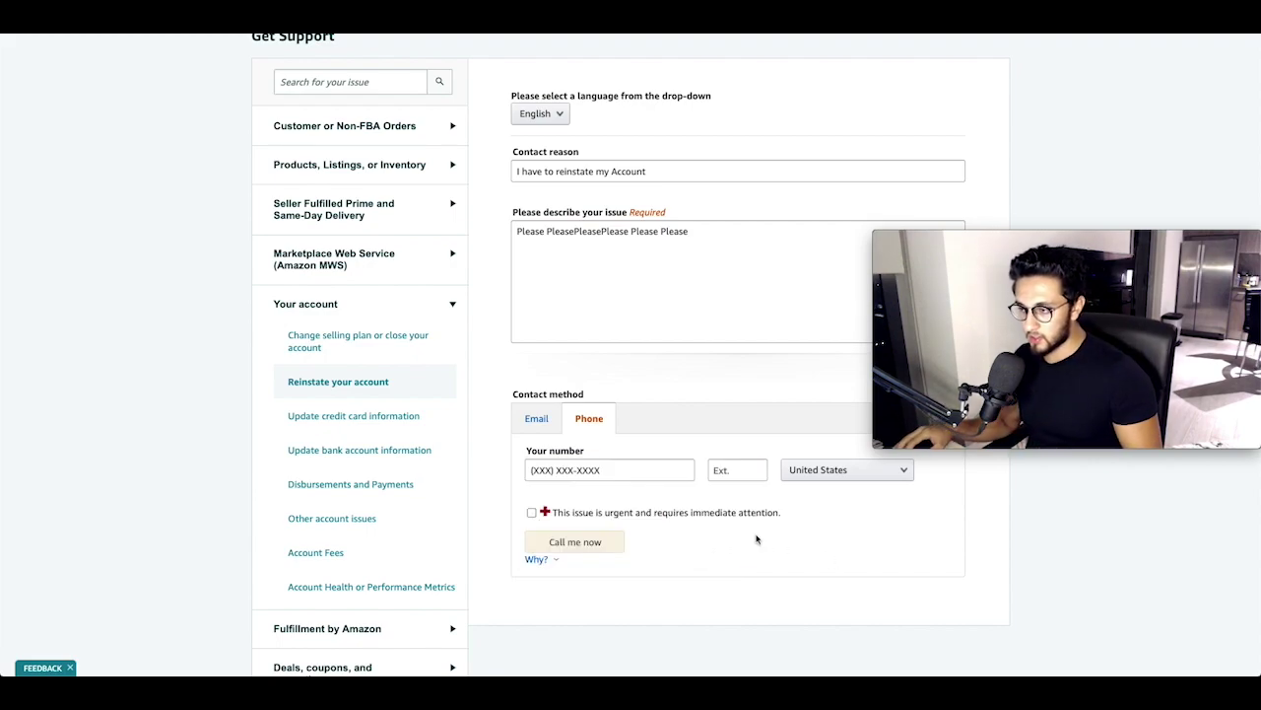
left_click(855, 476)
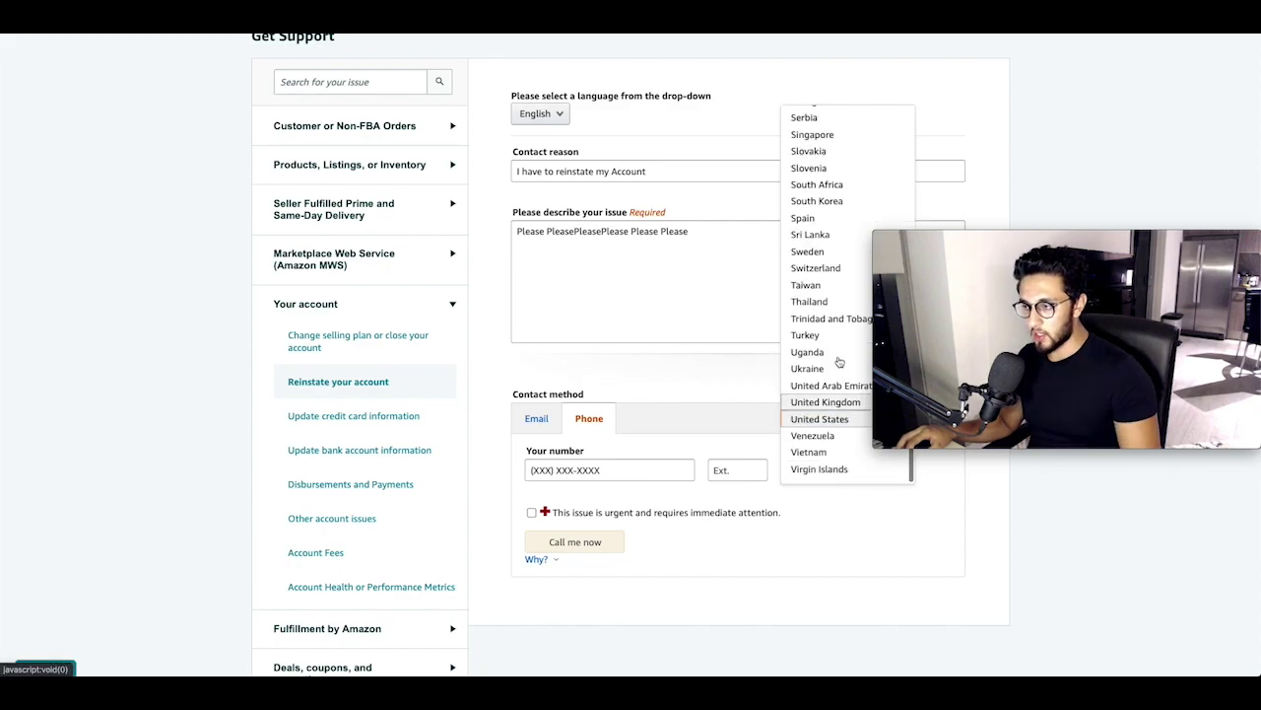
left_click(831, 311)
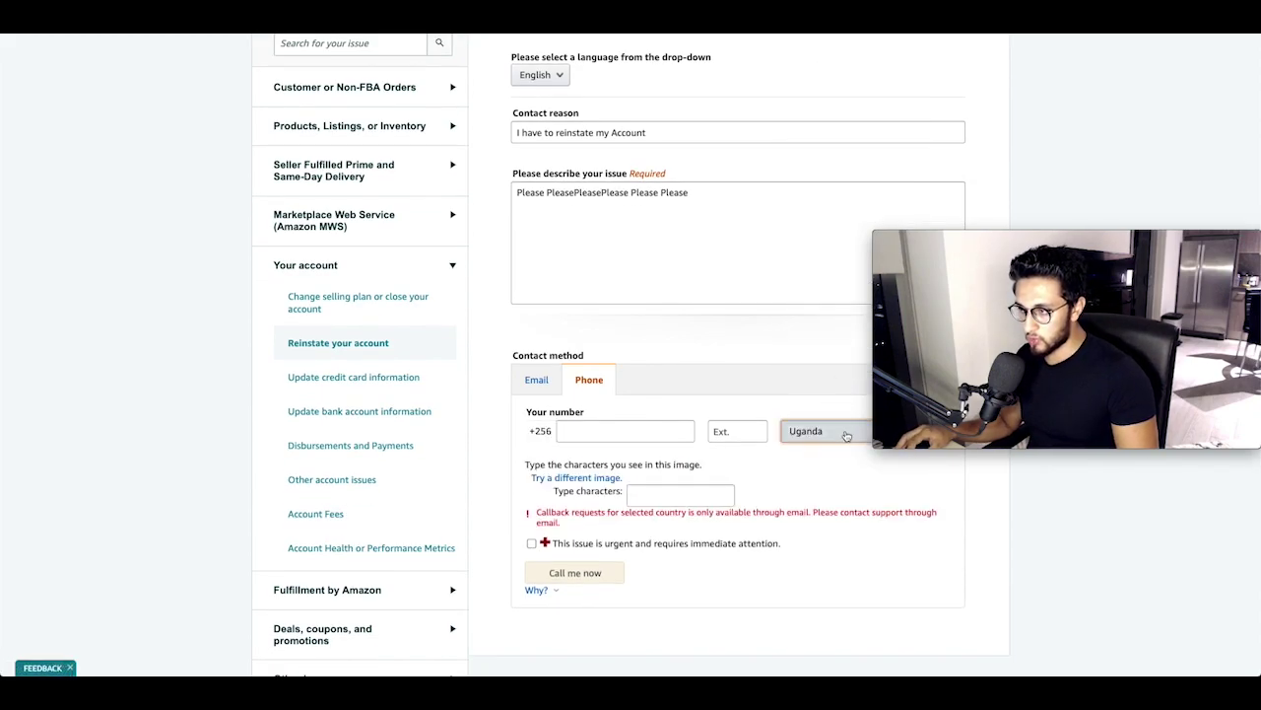
left_click(839, 434)
left_click(818, 297)
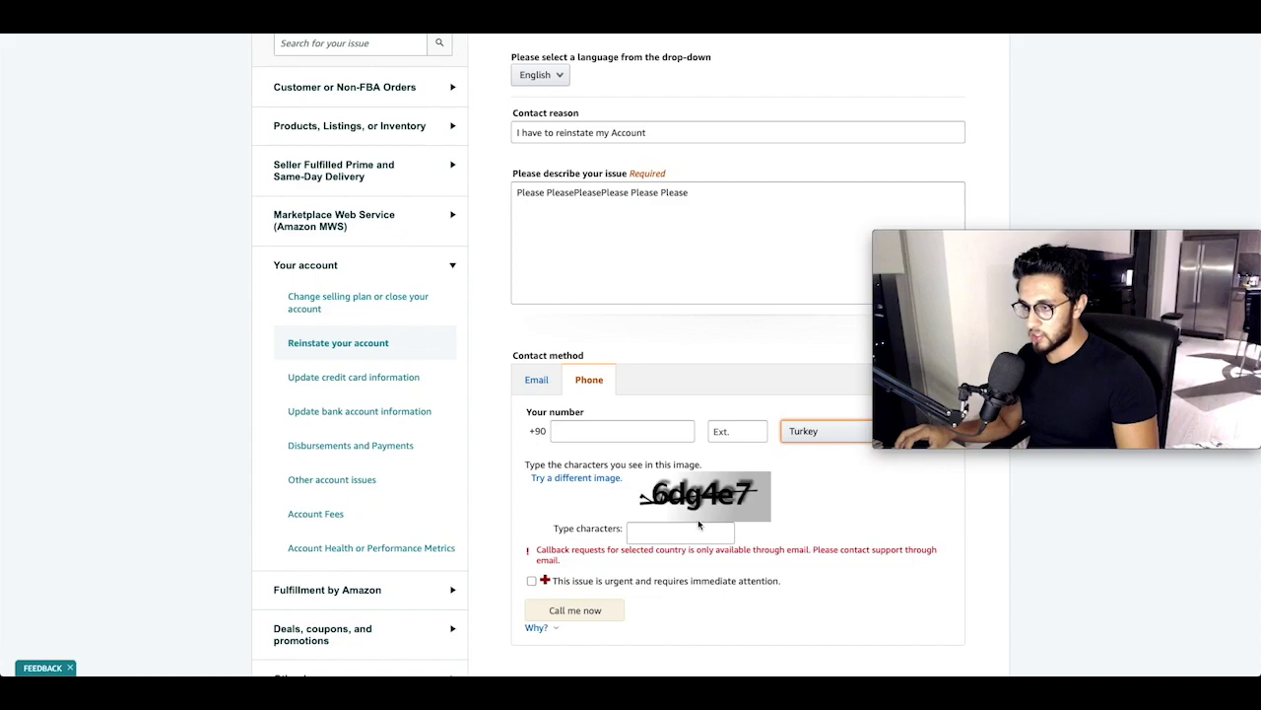
Step: Mark the issue as urgent and requiring immediate attention, and remove the mark again
scroll(705, 525, "down", 2)
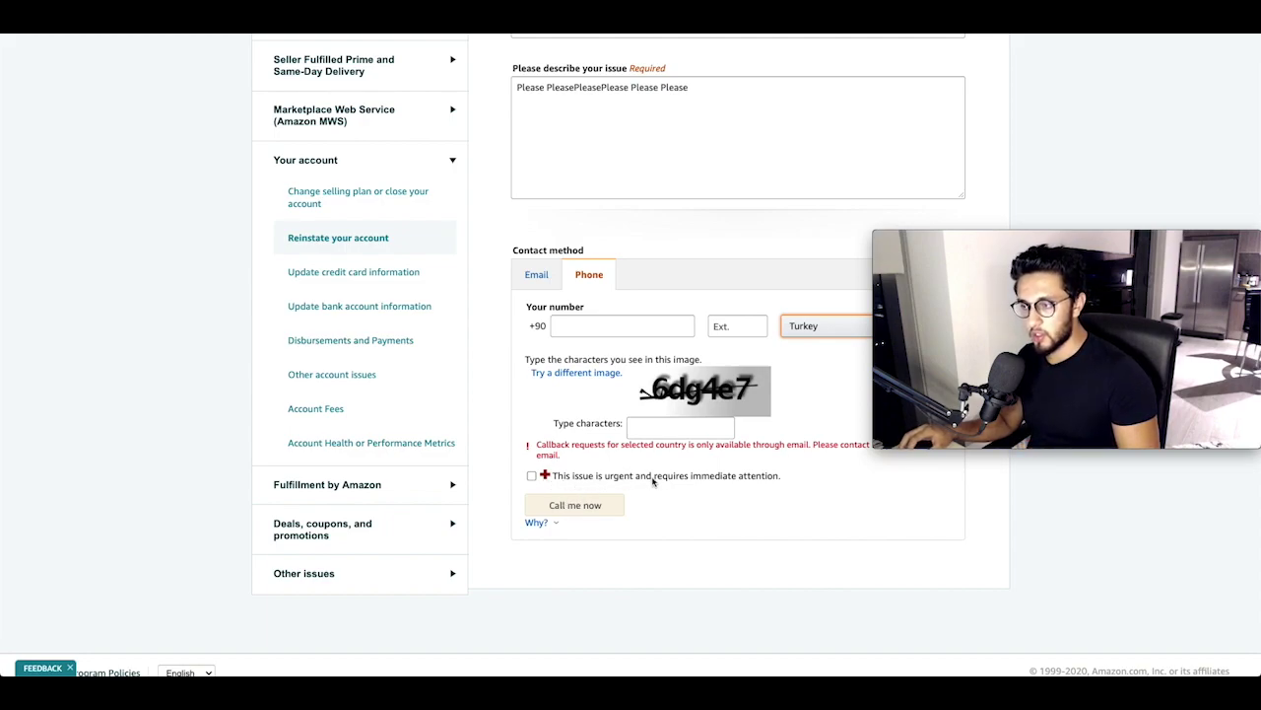
left_click(532, 476)
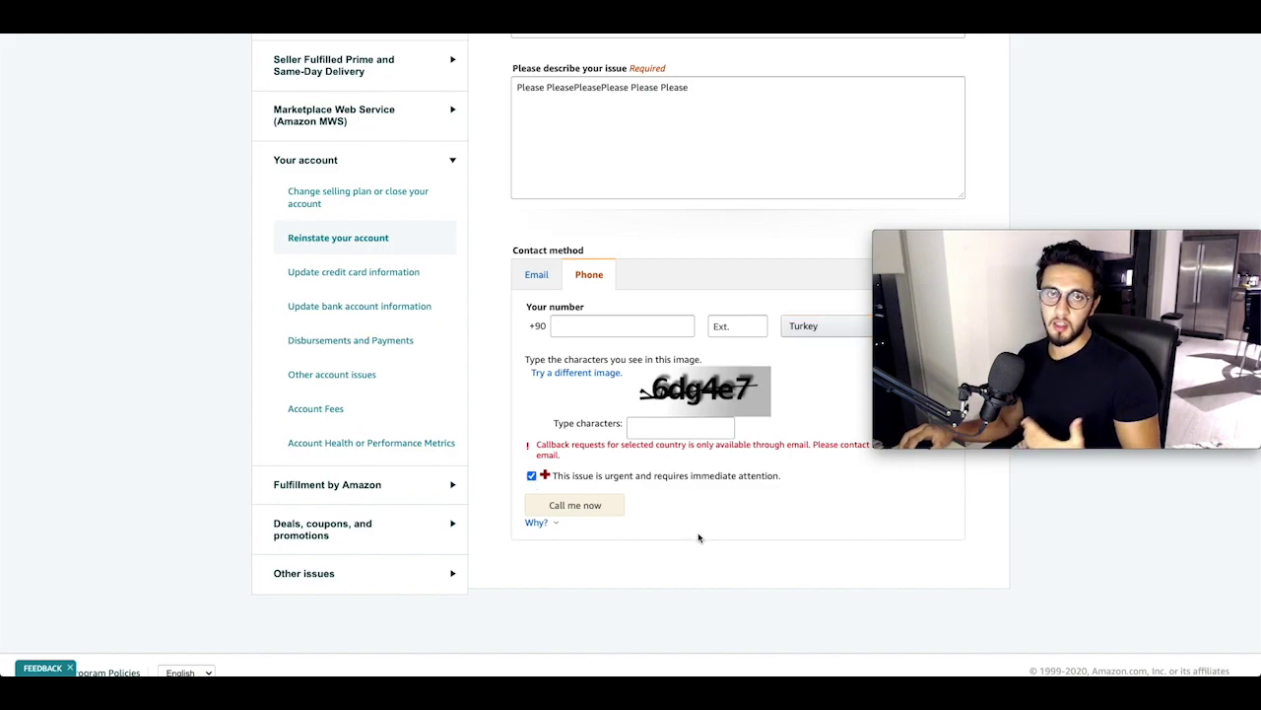
left_click(533, 477)
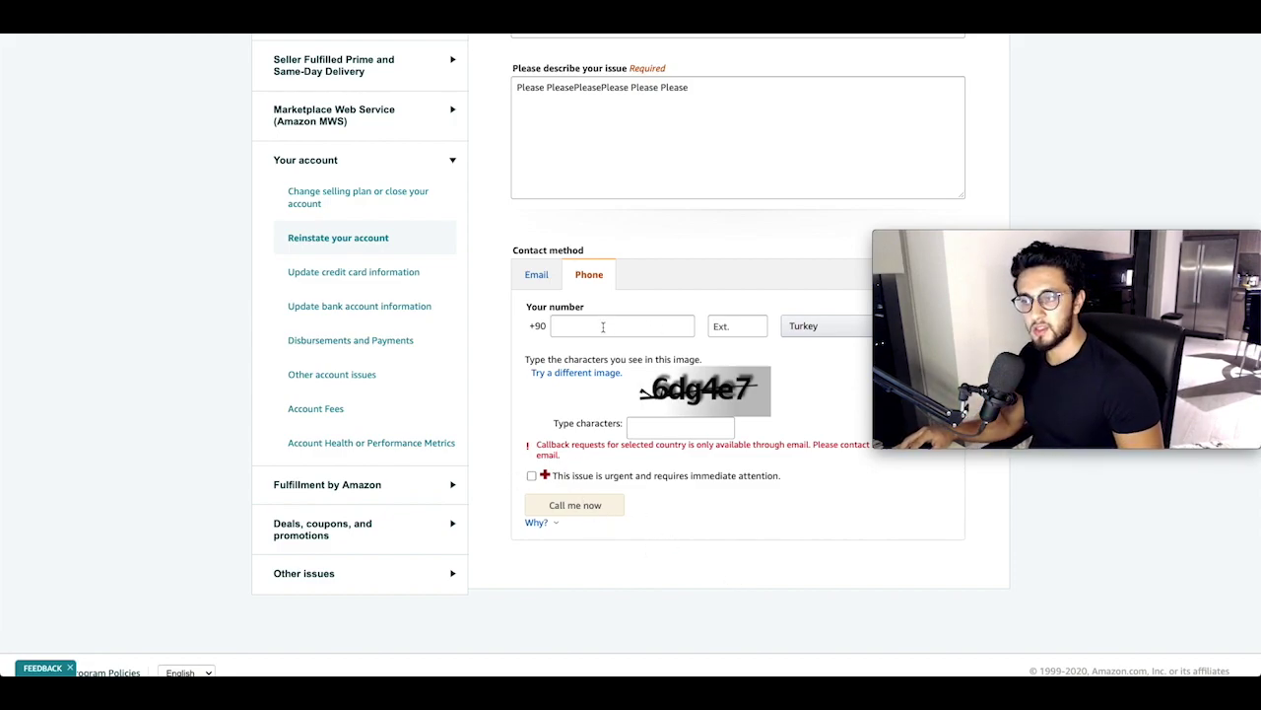
Step: Switch the contact method to Email and add a "w" to the end of the issue description
left_click(544, 282)
scroll(640, 335, "down", 2)
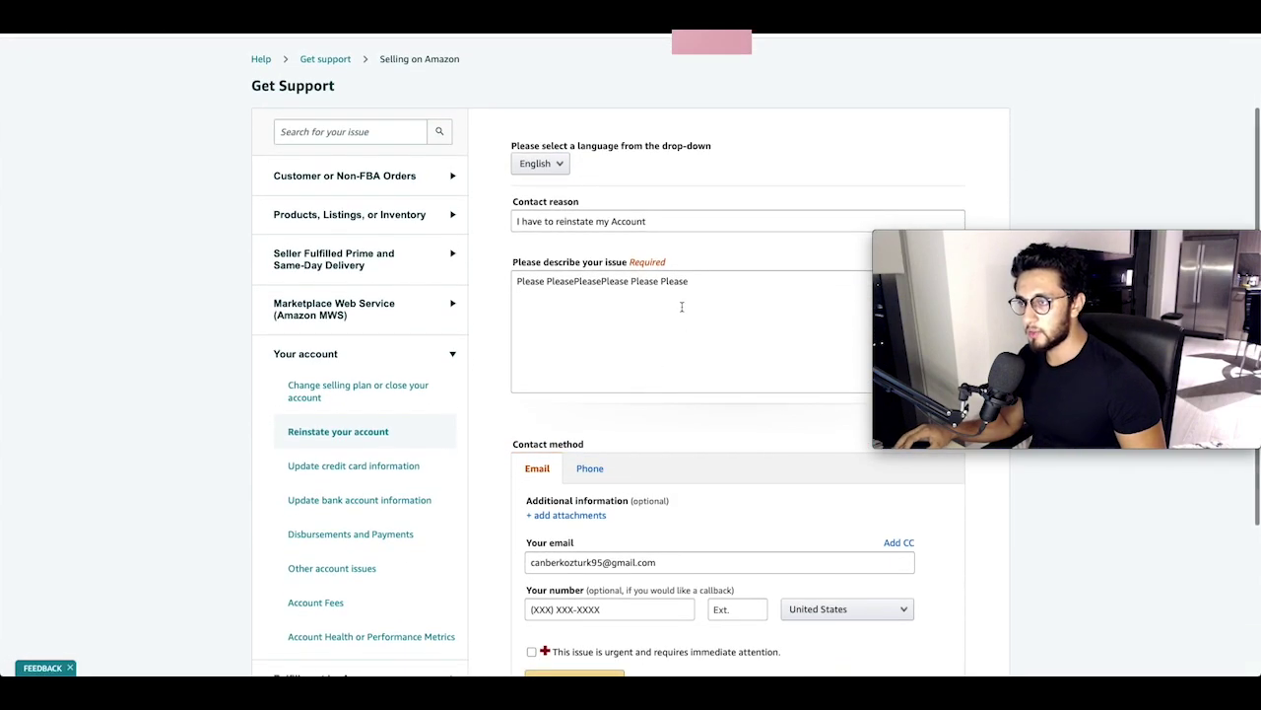
scroll(681, 307, "down", 2)
left_click(685, 283)
type("w")
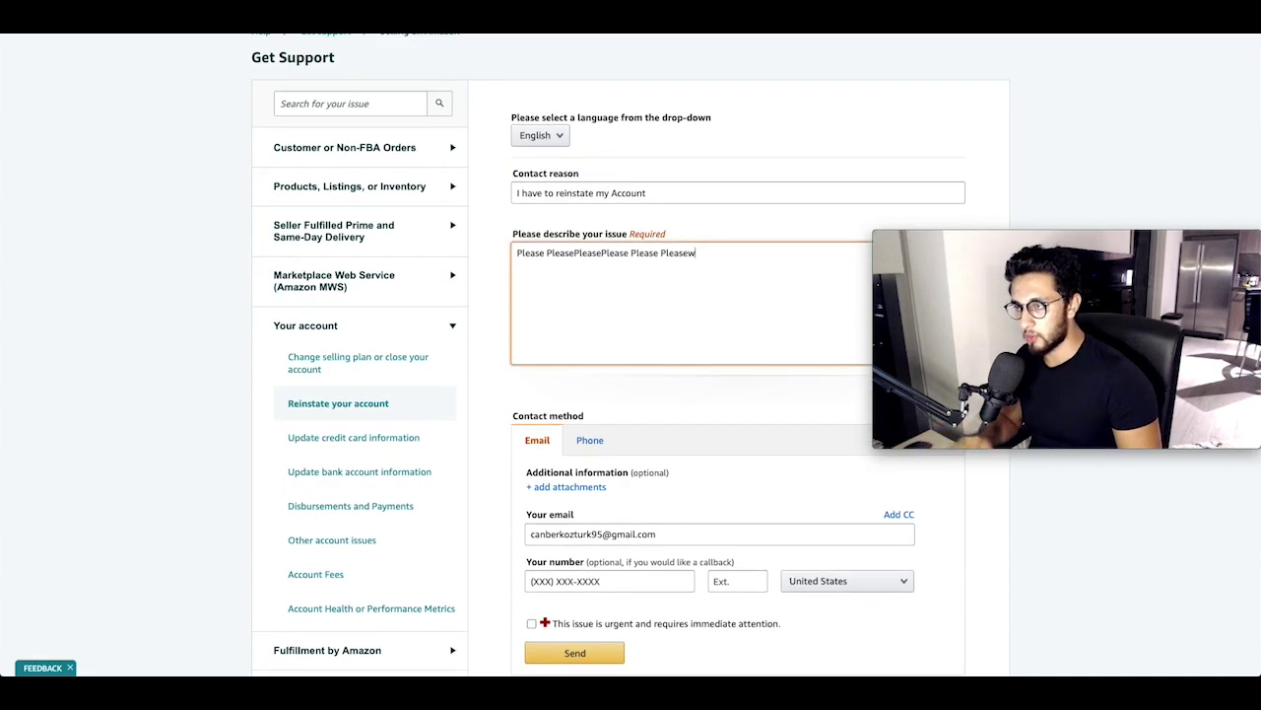
Step: Switch the contact form's language to Deutsch and return it to English
scroll(647, 276, "up", 3)
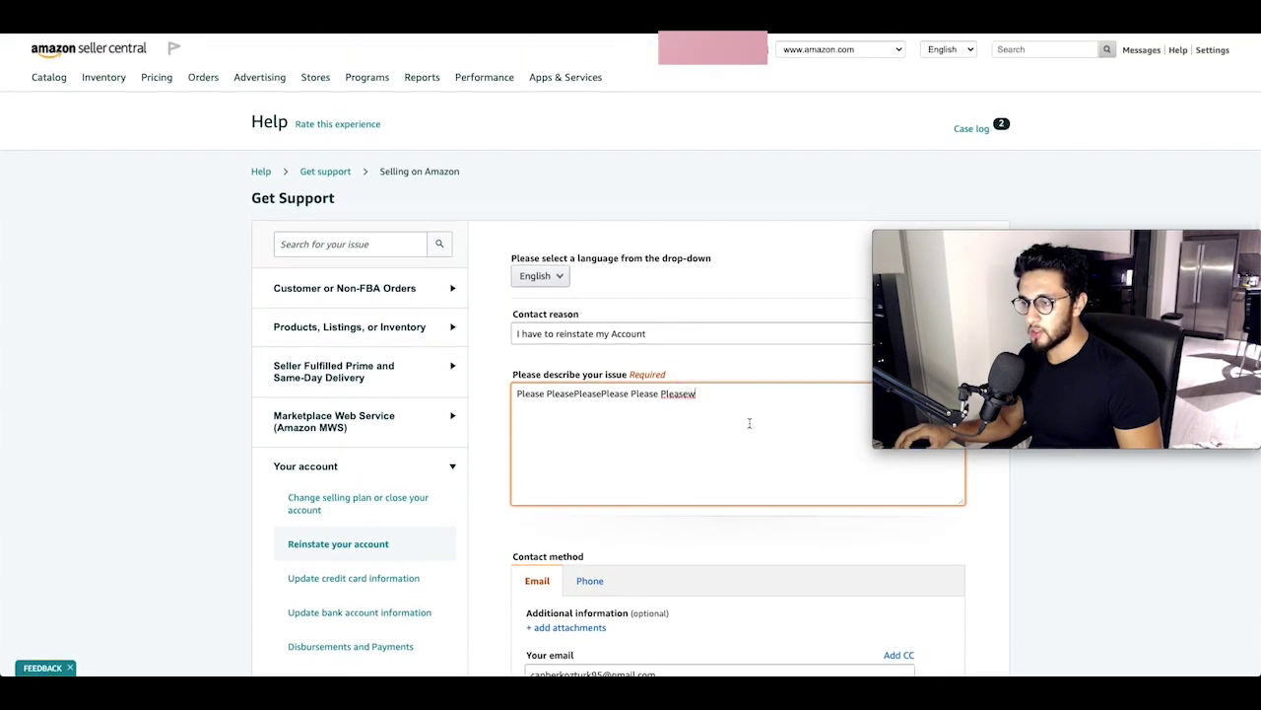
left_click(565, 279)
left_click(625, 284)
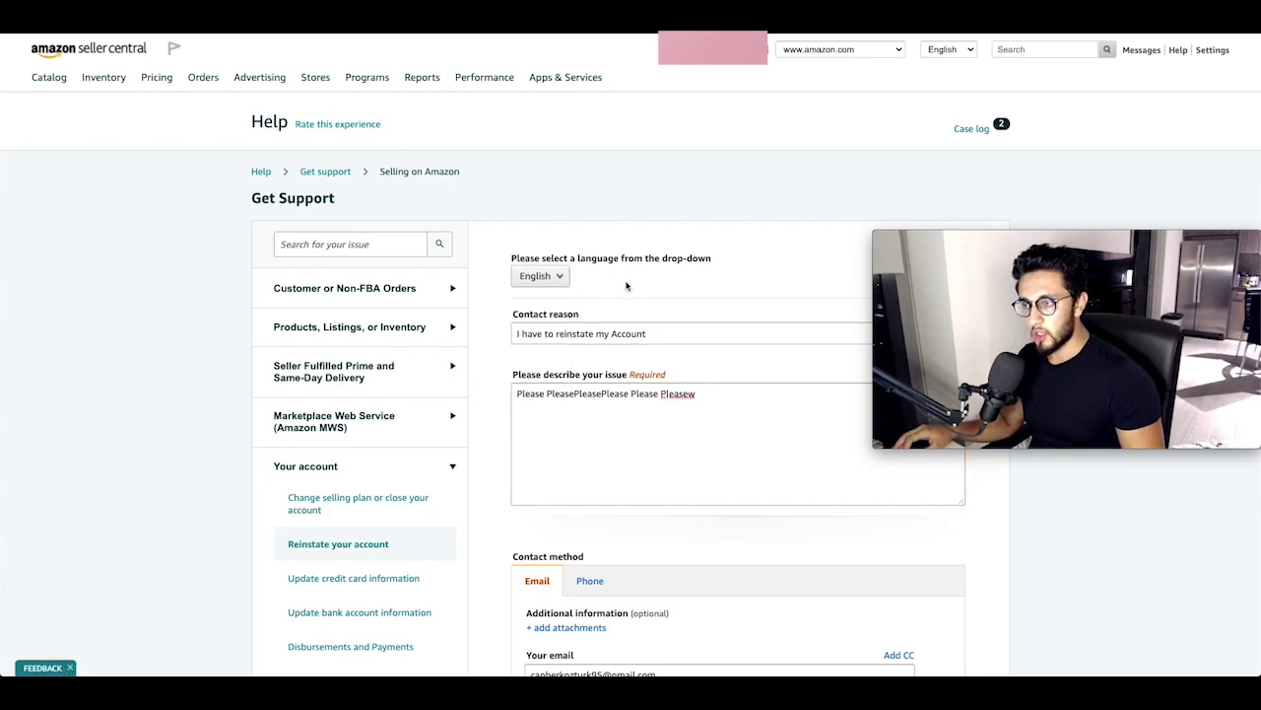
left_click(556, 282)
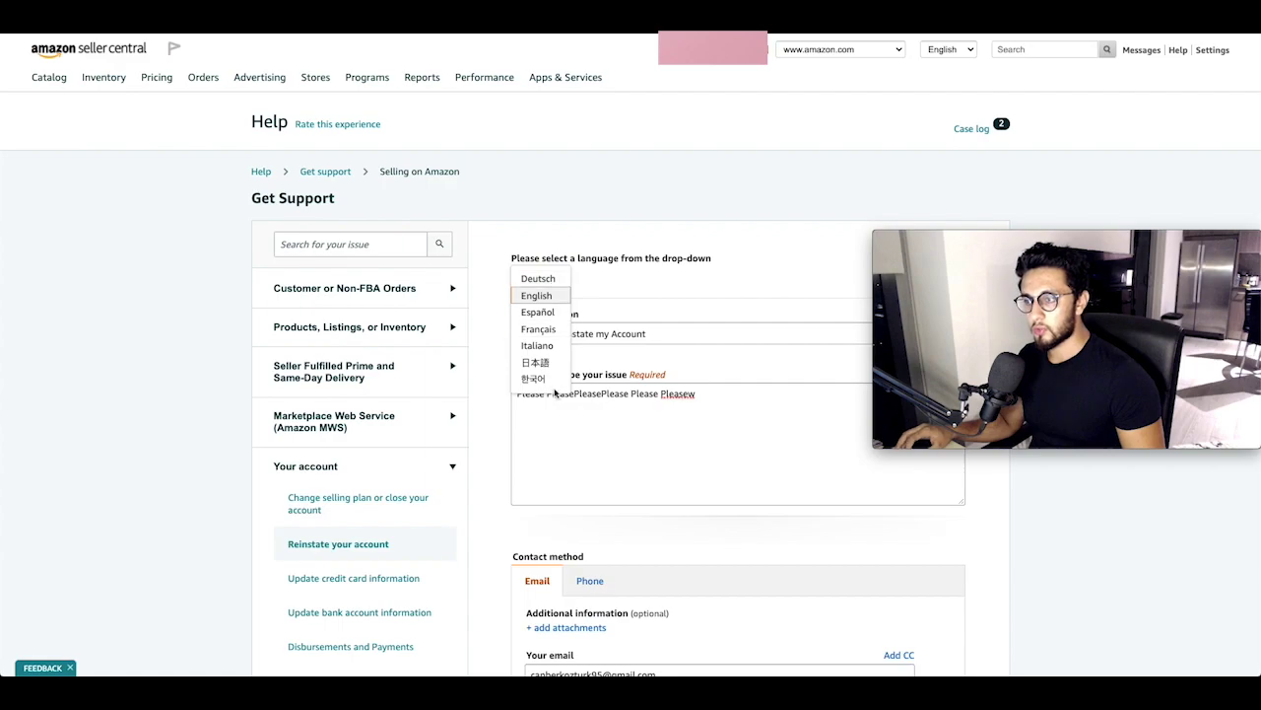
left_click(562, 280)
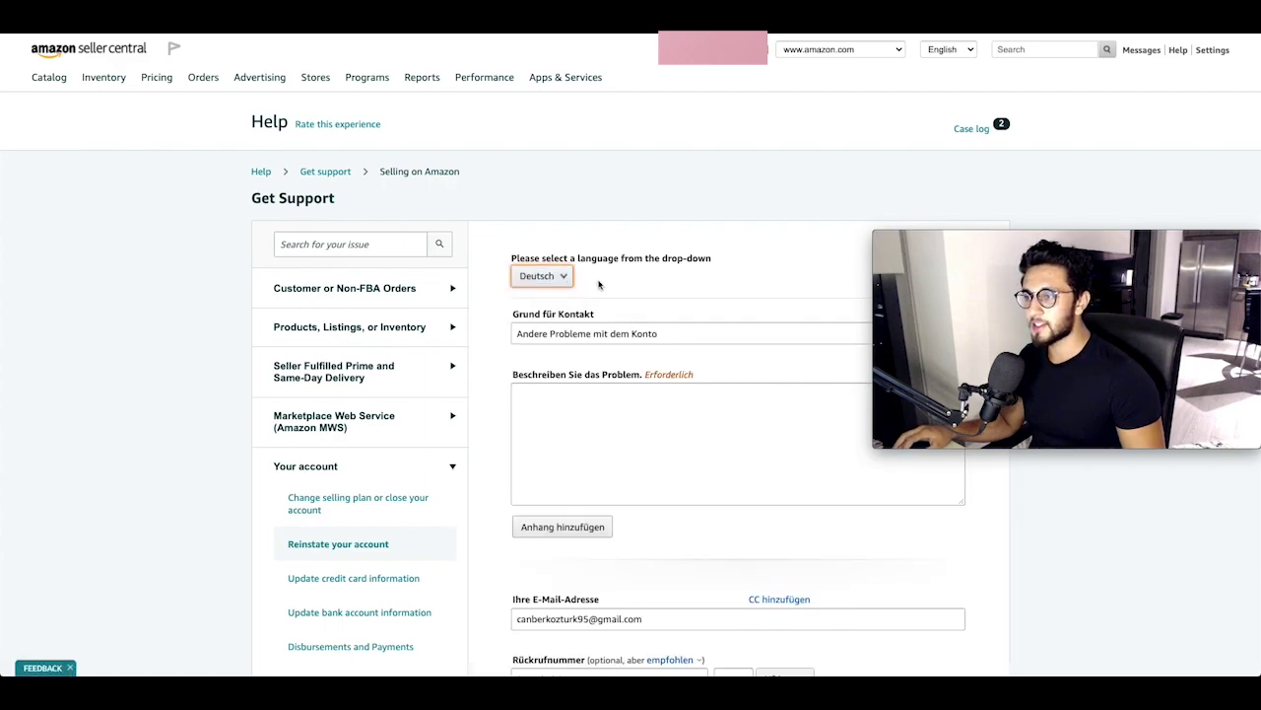
left_click(561, 280)
left_click(552, 296)
left_click(555, 277)
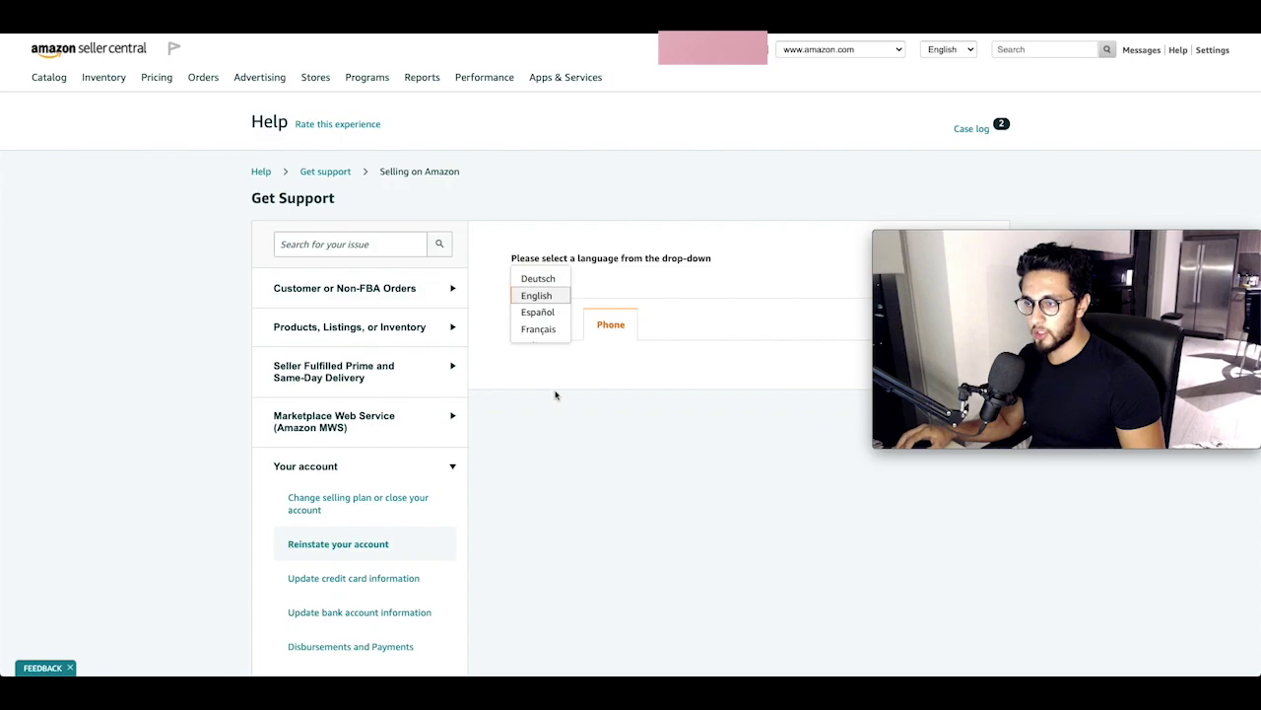
left_click(614, 272)
Step: Choose Email as the contact method and review the form's description, attachment, email and call-back fields
left_click(558, 324)
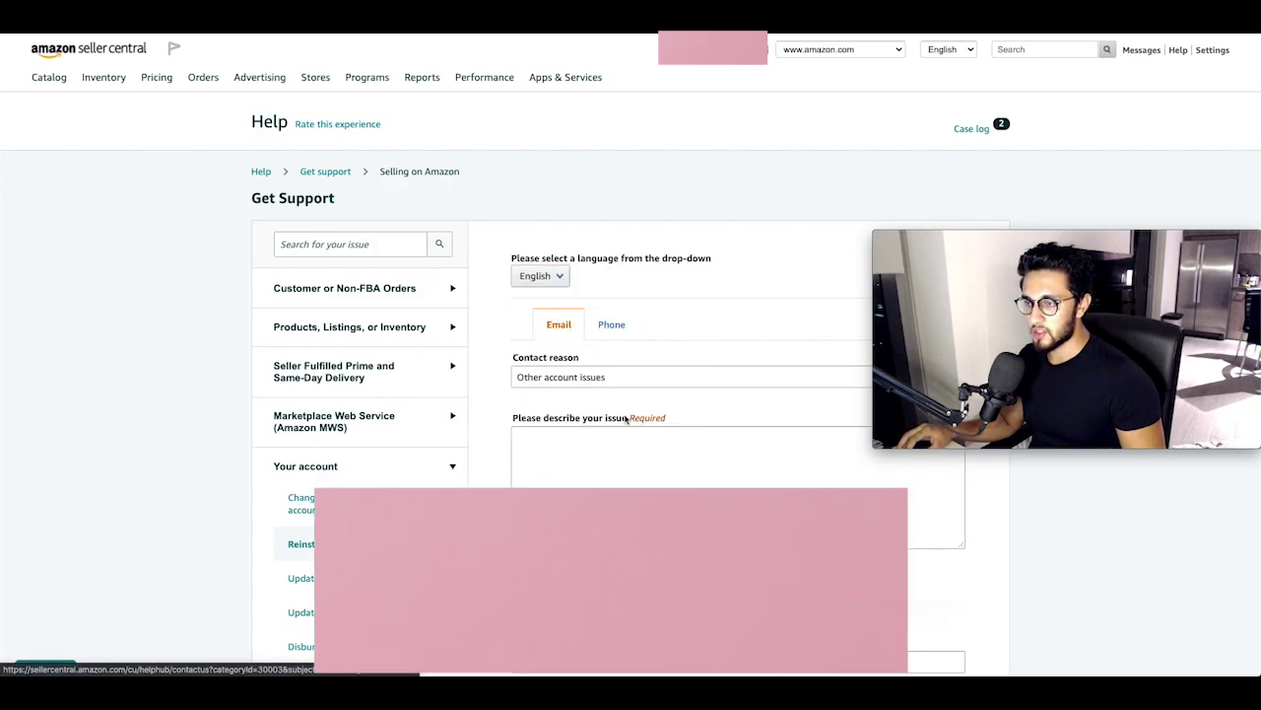
scroll(670, 482, "down", 1)
scroll(669, 485, "up", 1)
left_click(669, 485)
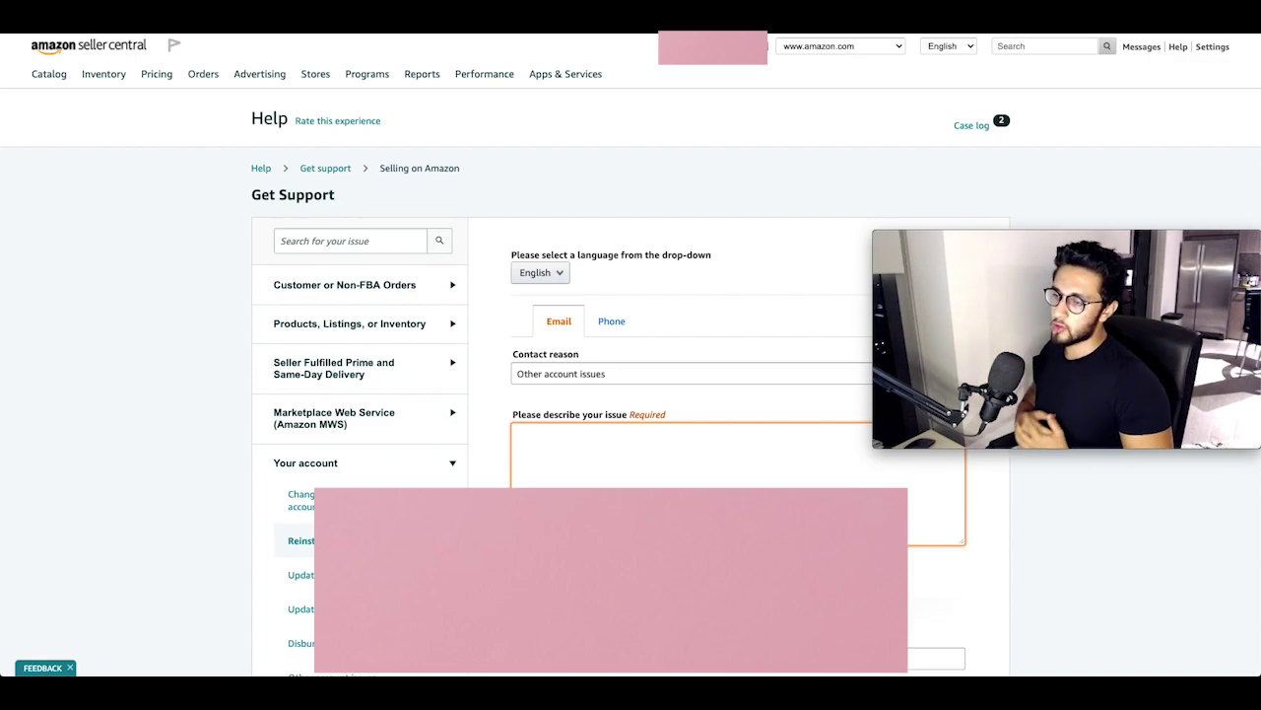
scroll(245, 598, "down", 3)
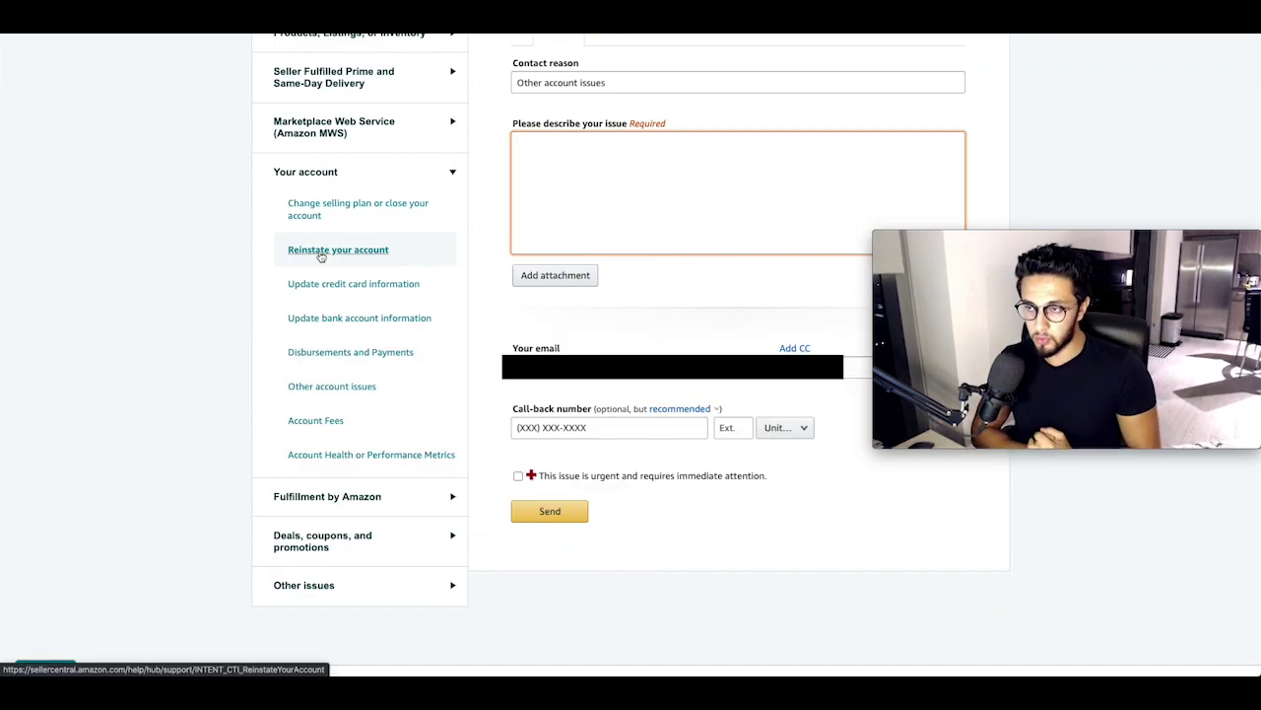
left_click(320, 255)
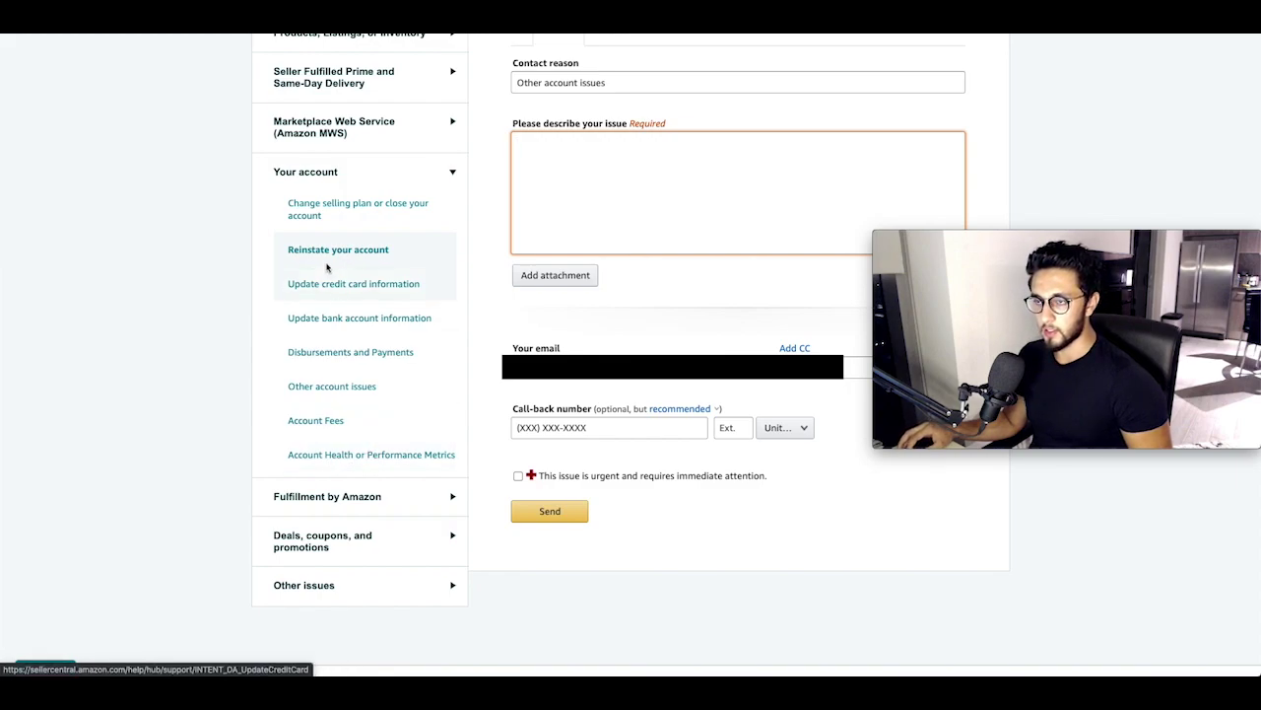
Step: Collapse the Your account topics and briefly expand the issue topics under Products, Listings, or Inventory
left_click(355, 182)
left_click(358, 183)
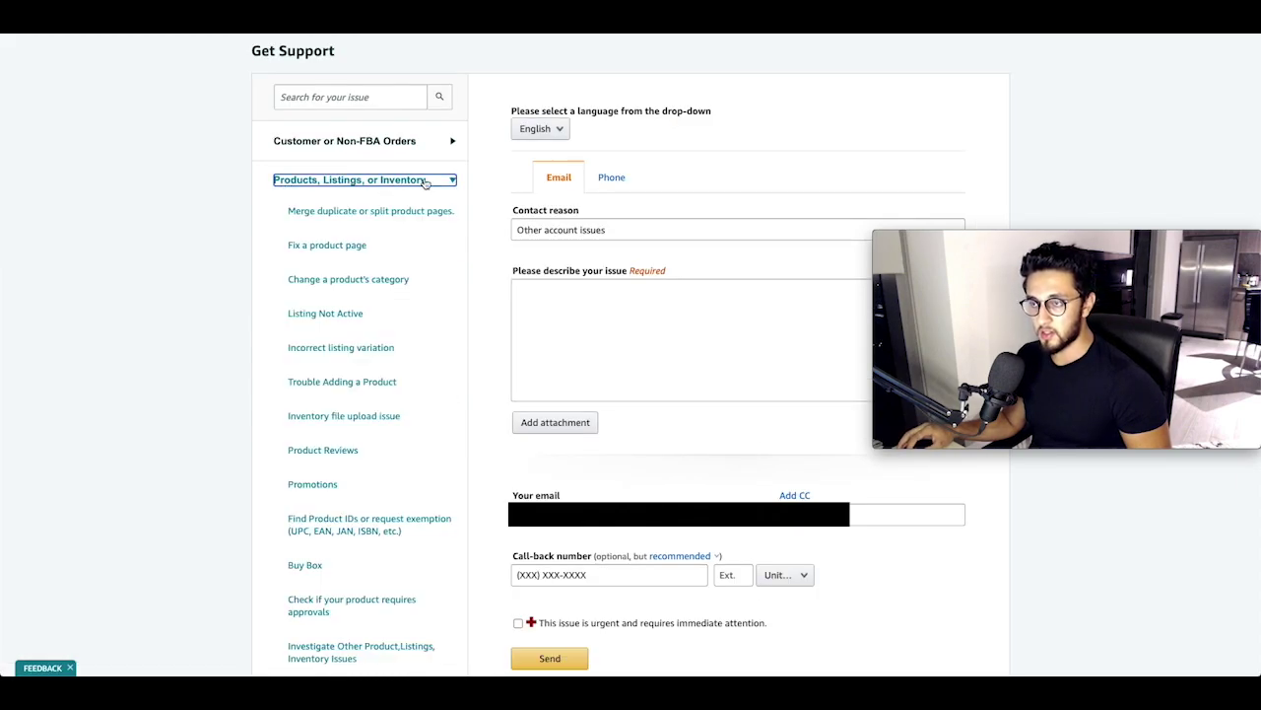
left_click(424, 185)
Step: Review the issue topics under Fulfillment by Amazon, including Inventory Shipped to Amazon (Inbound), and collapse the category
left_click(452, 360)
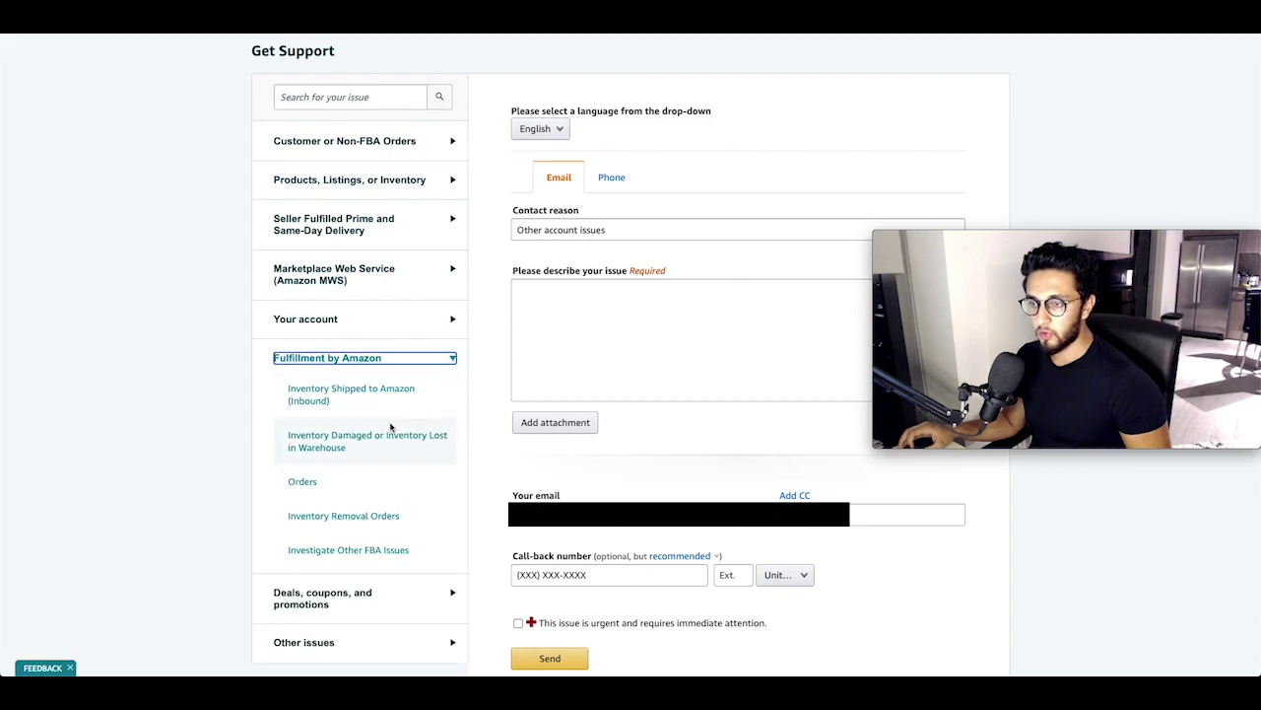
scroll(388, 422, "down", 1)
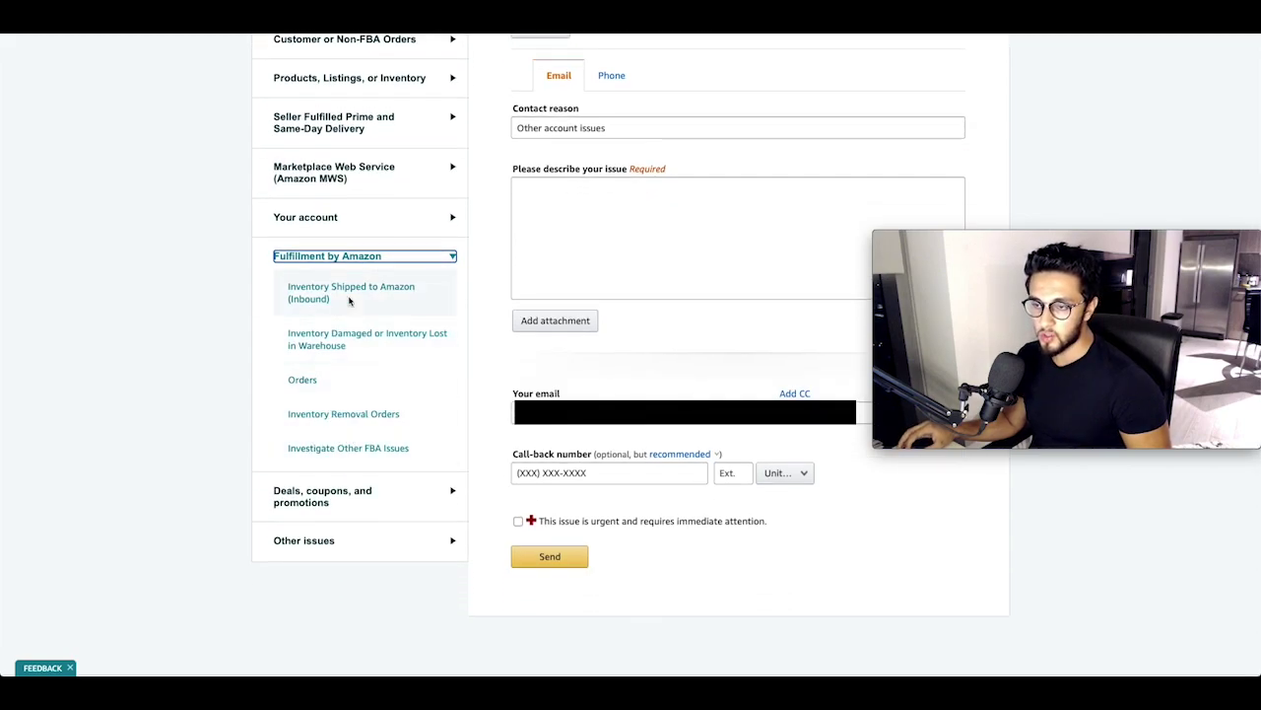
left_click(311, 219)
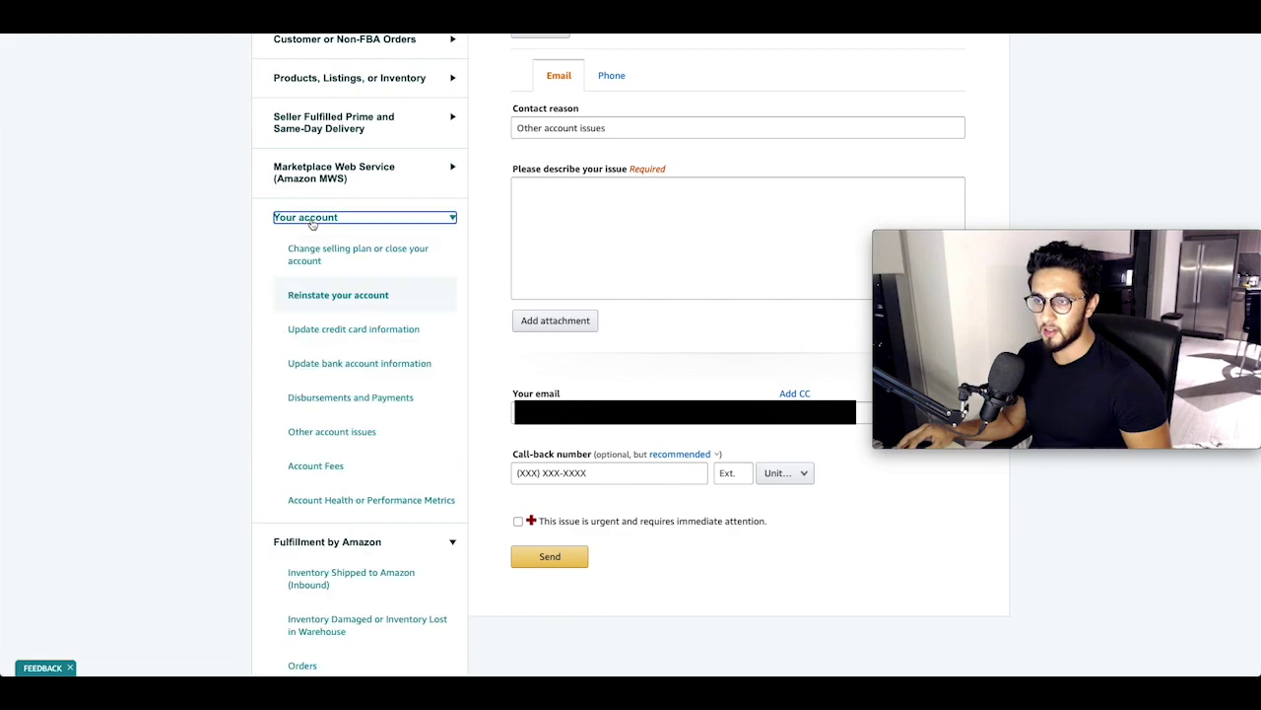
left_click(394, 221)
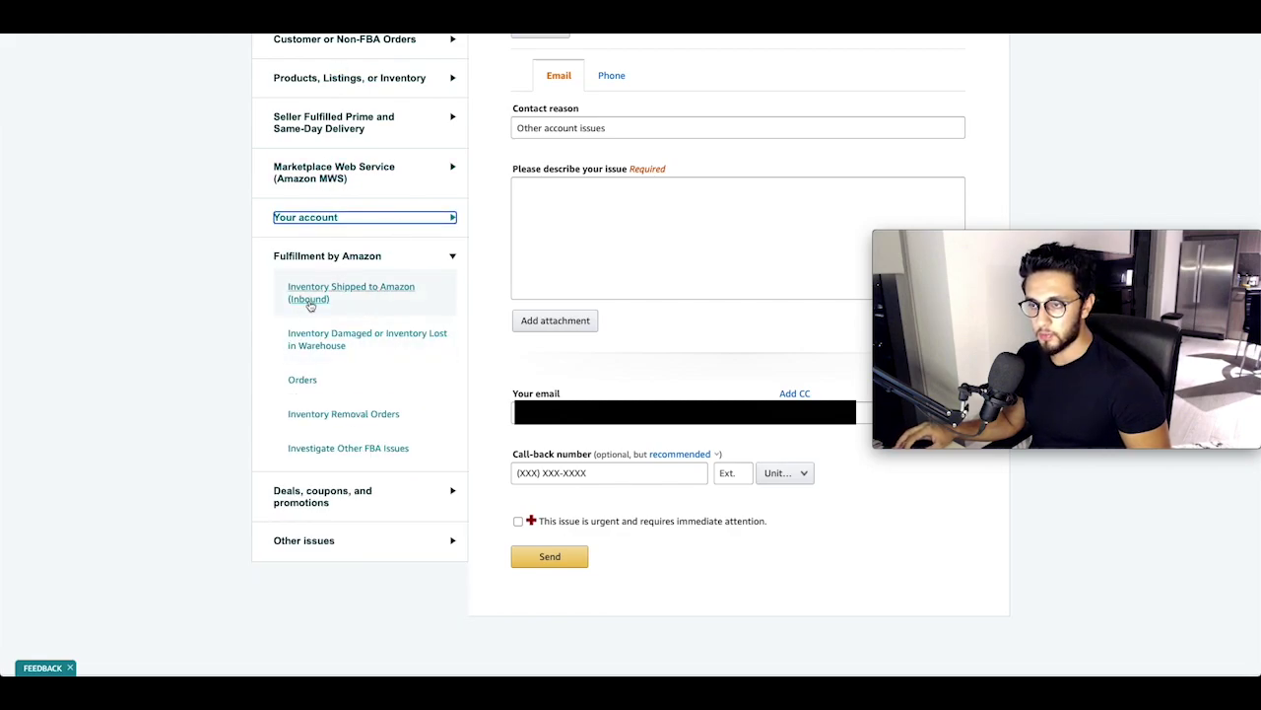
triple_click(281, 292)
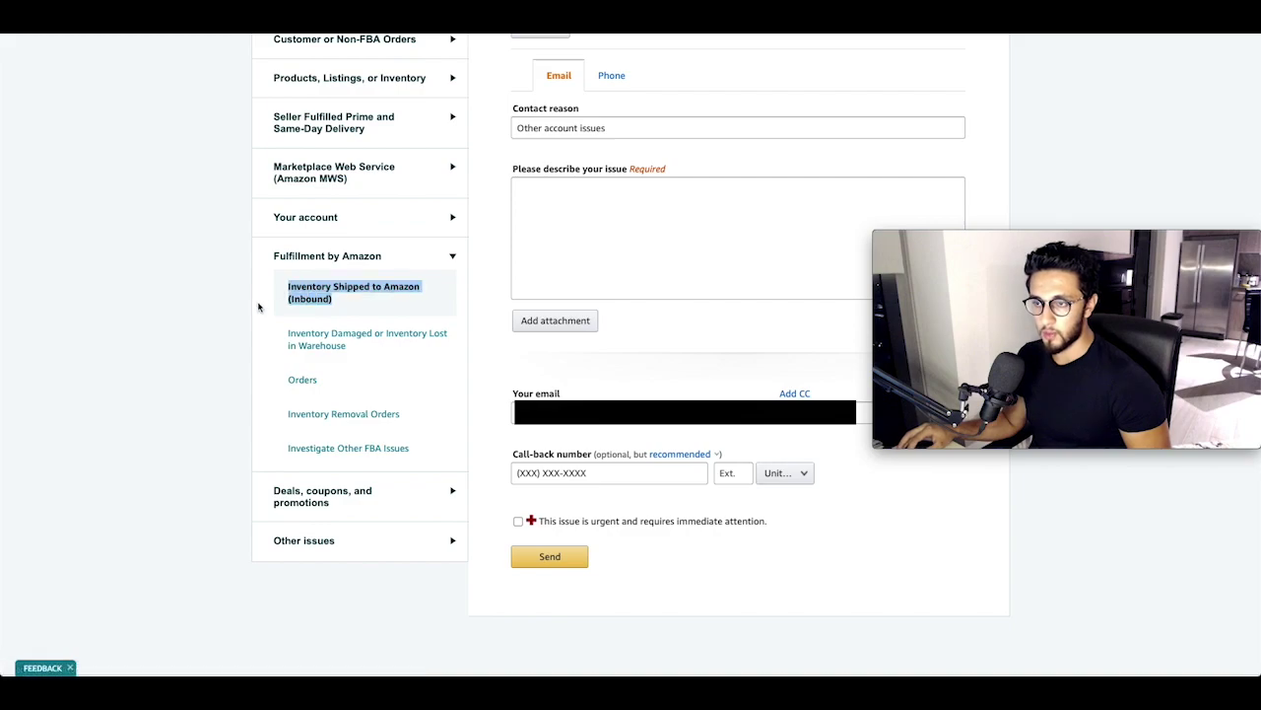
left_click(262, 301)
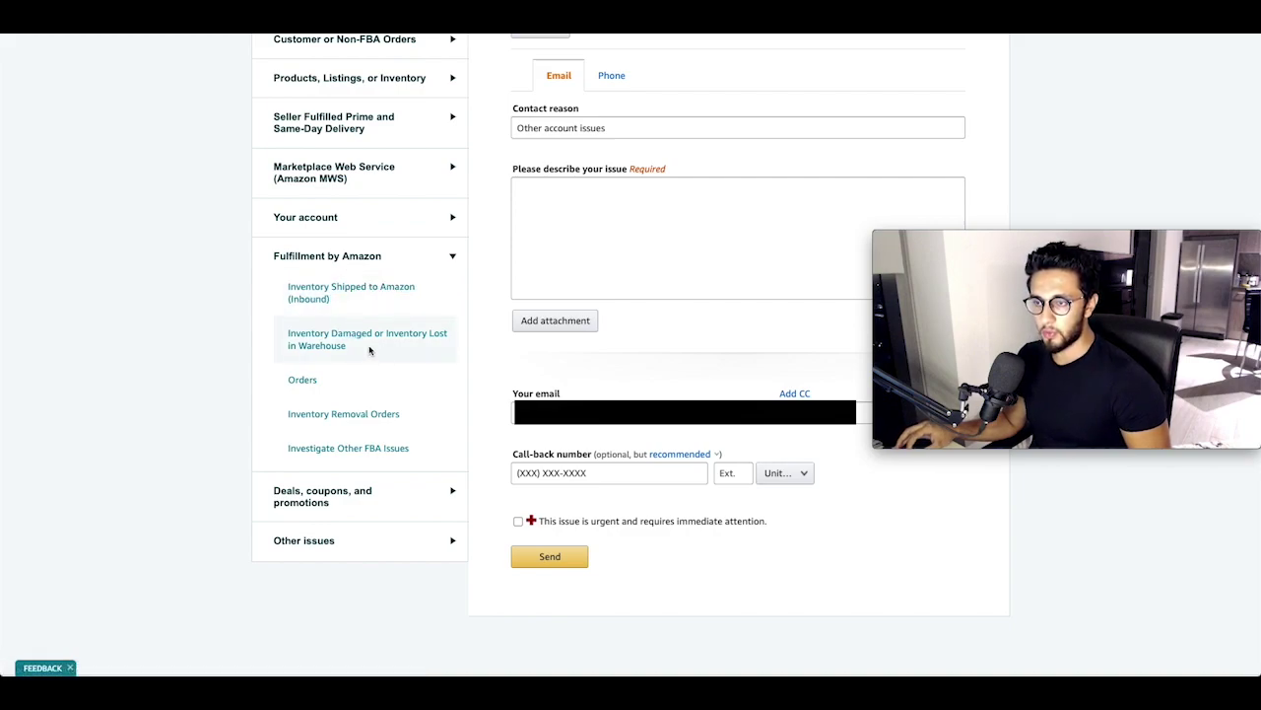
left_click_drag(341, 295, 29, 283)
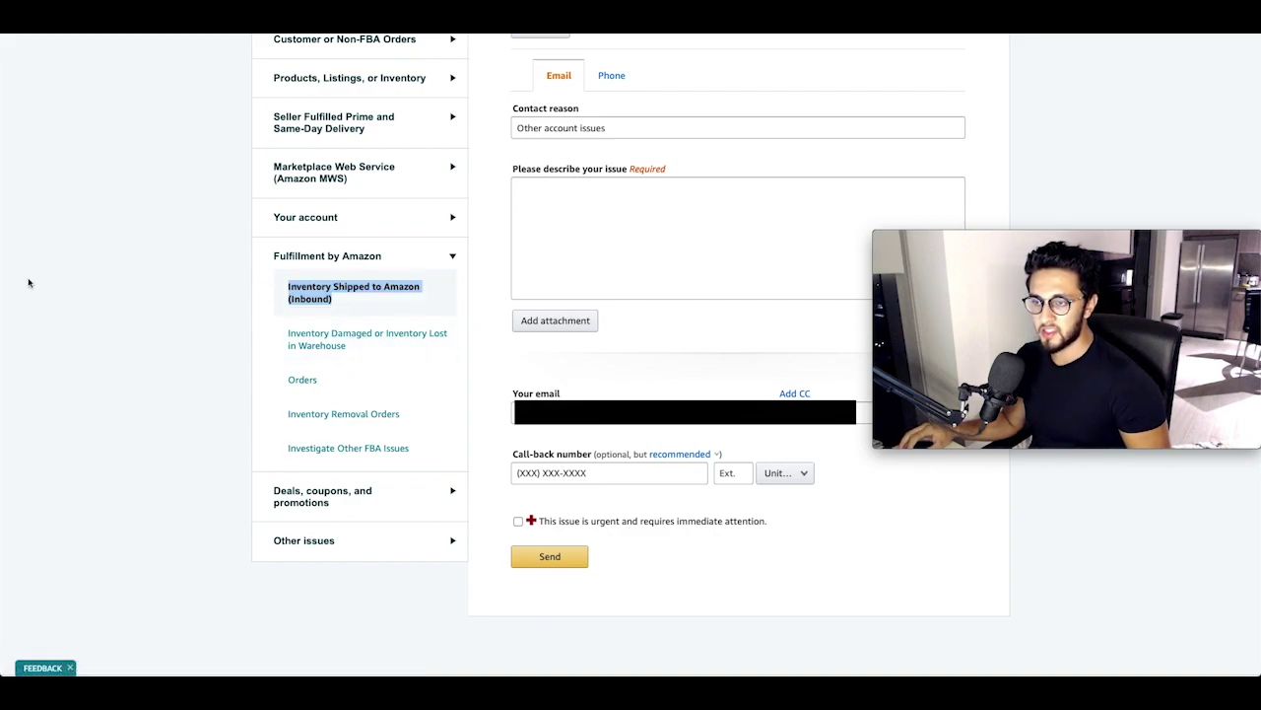
left_click(97, 297)
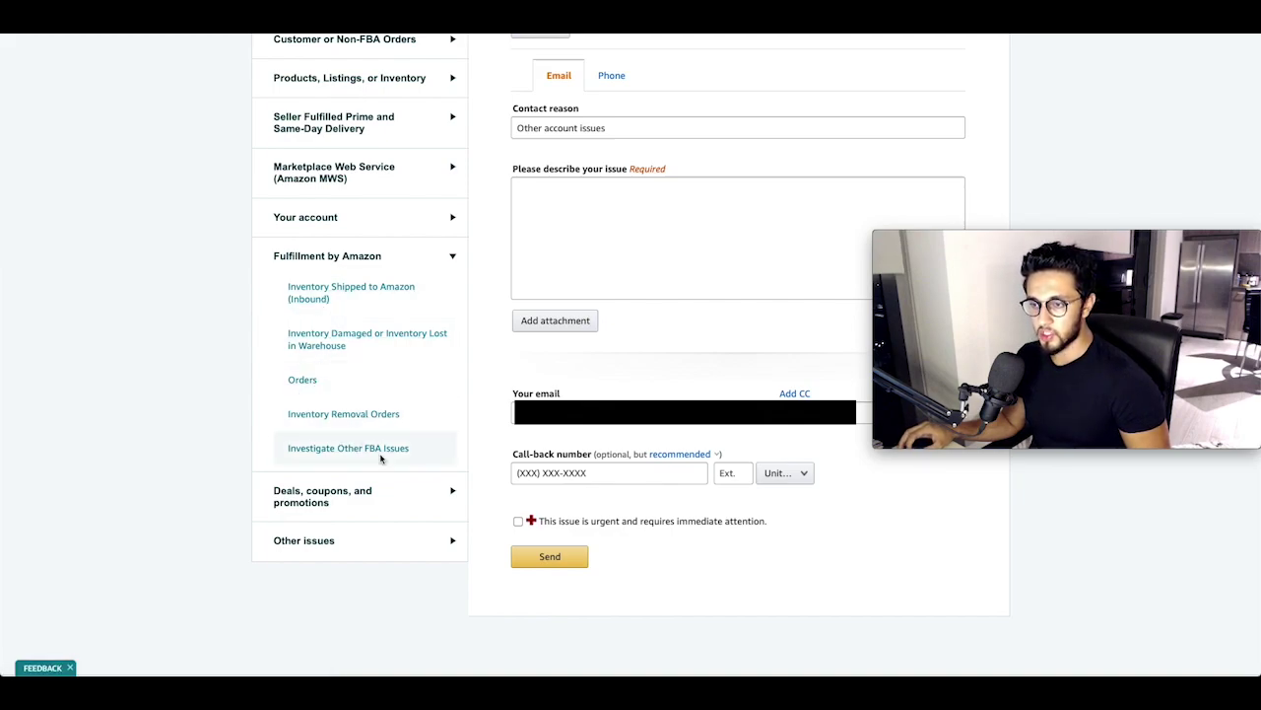
left_click(372, 260)
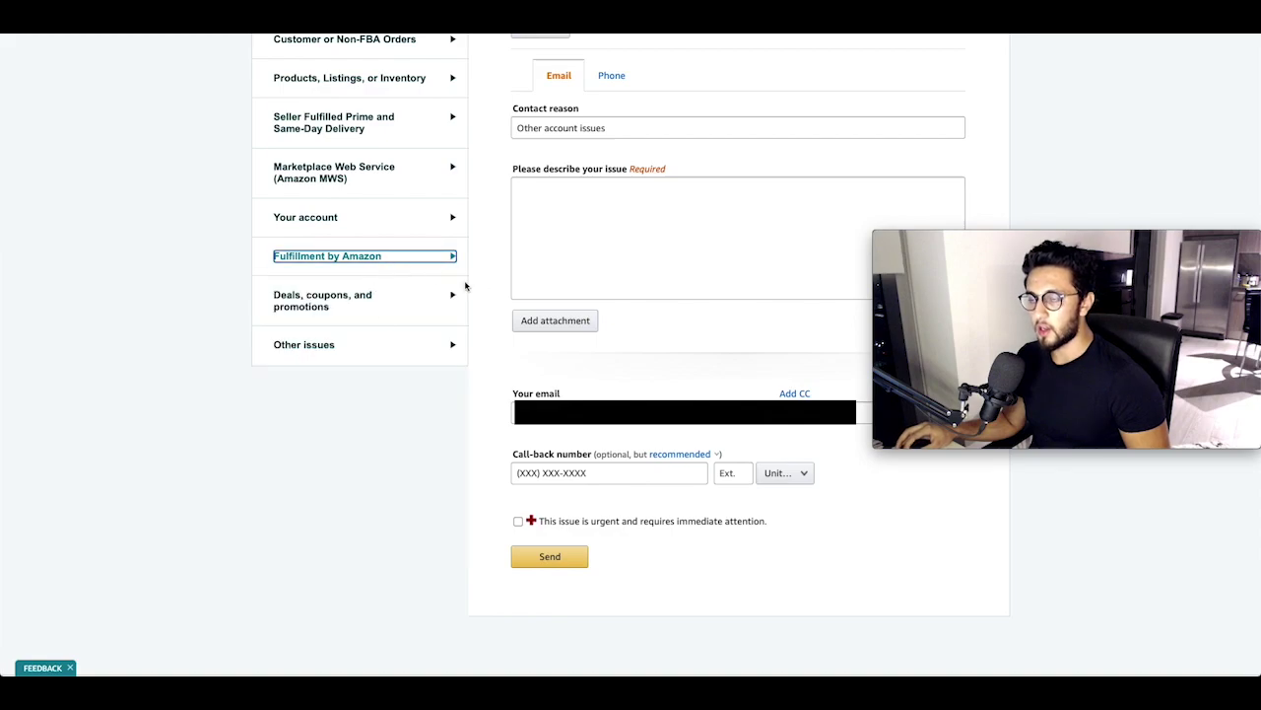
Step: Review the topics under Other issues and under Your account, collapsing both categories
left_click(392, 344)
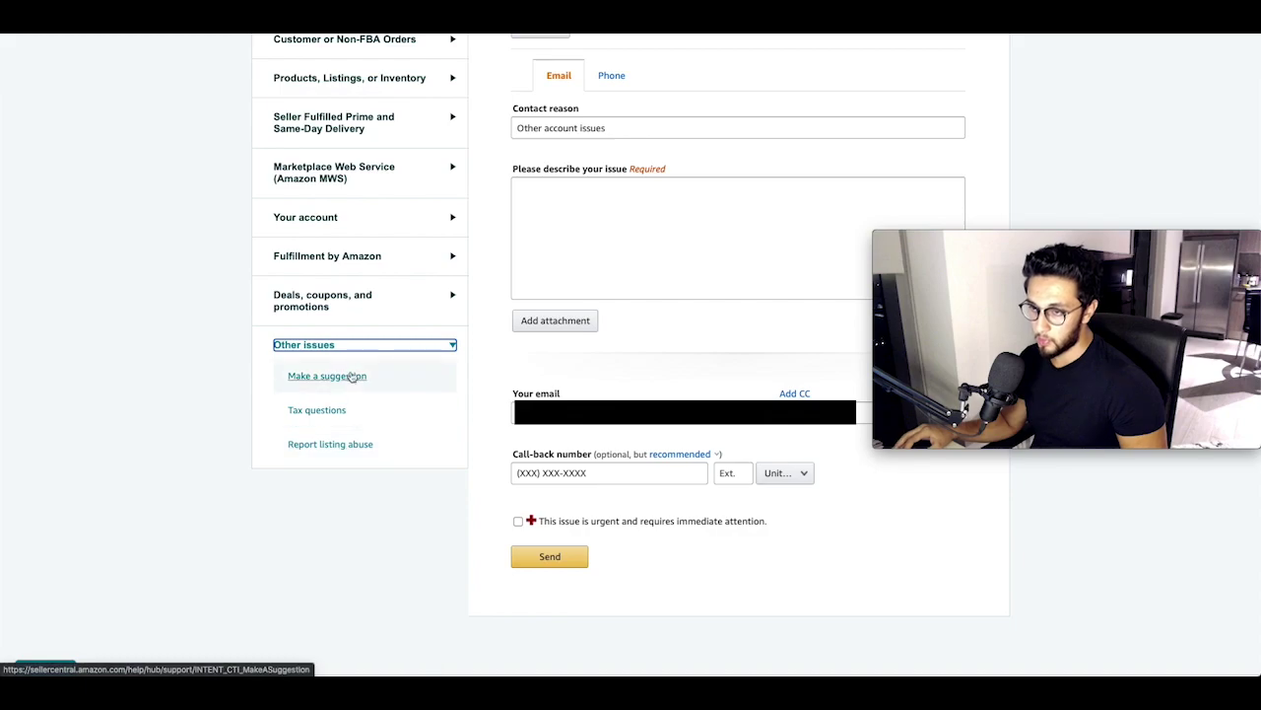
left_click(328, 350)
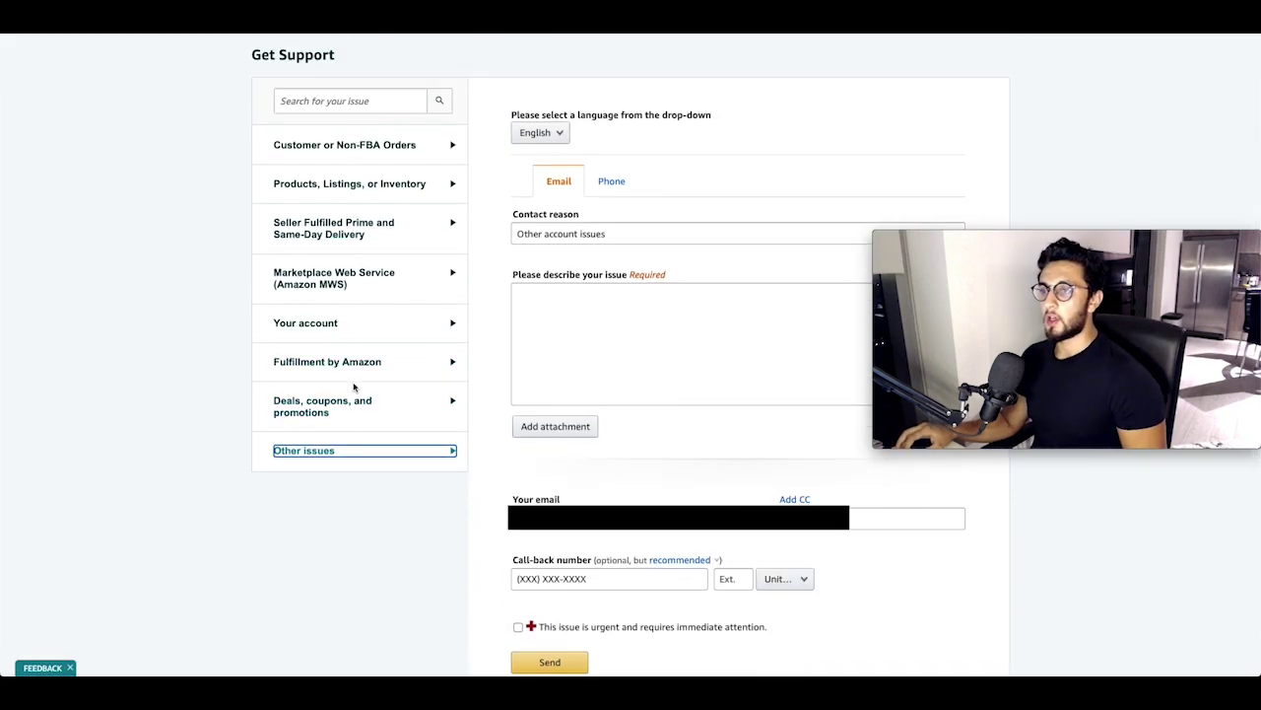
left_click(333, 326)
left_click(340, 326)
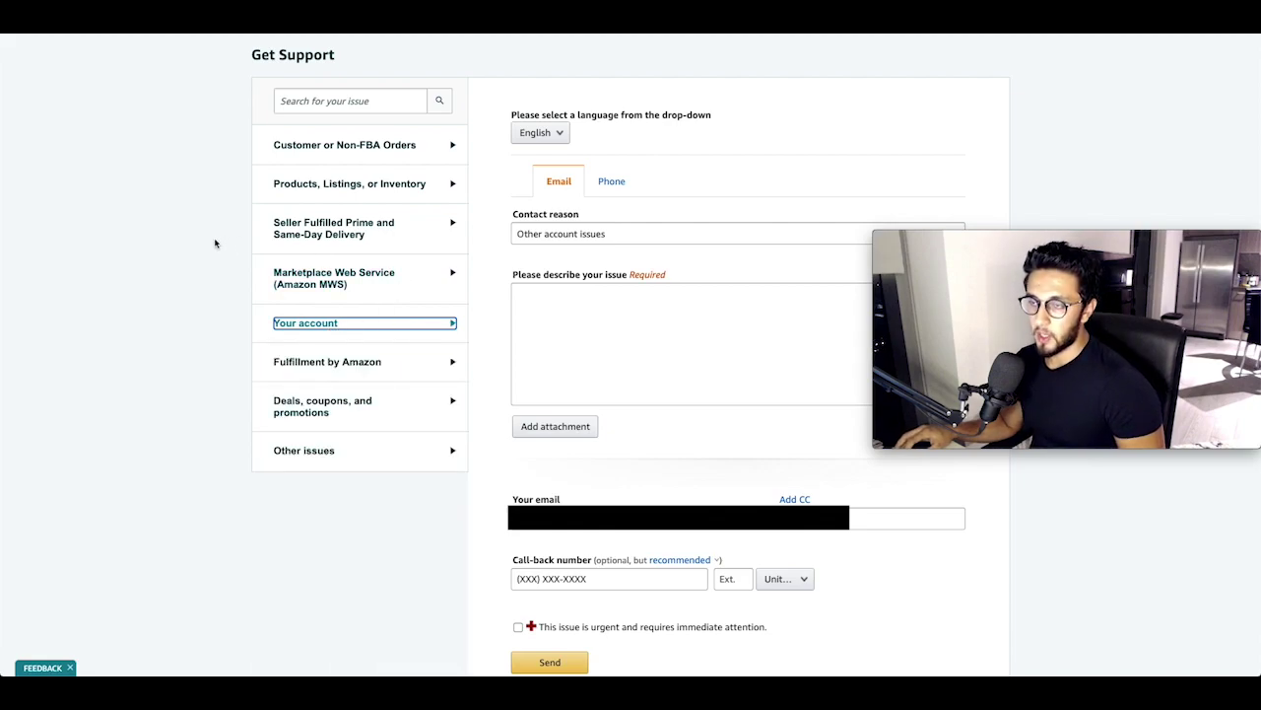
left_click(215, 244)
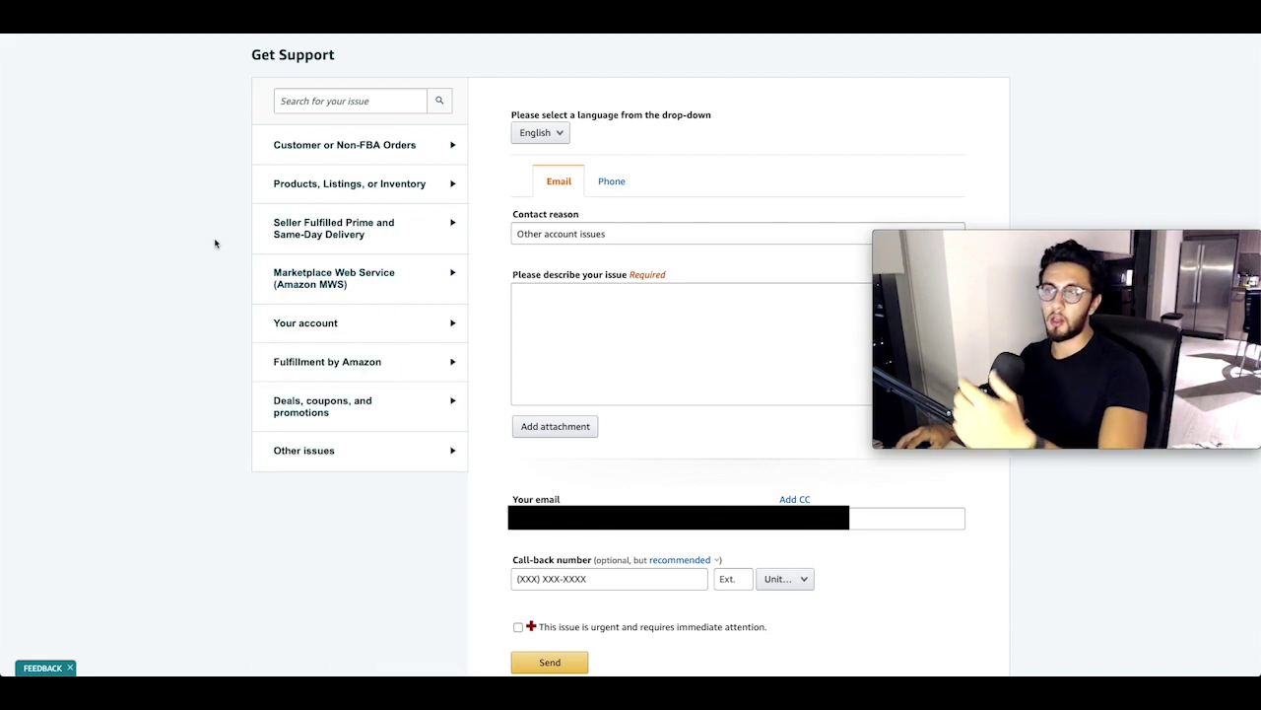
Step: Expand Products, Listings, or Inventory and examine its full list of issue topics
left_click(345, 184)
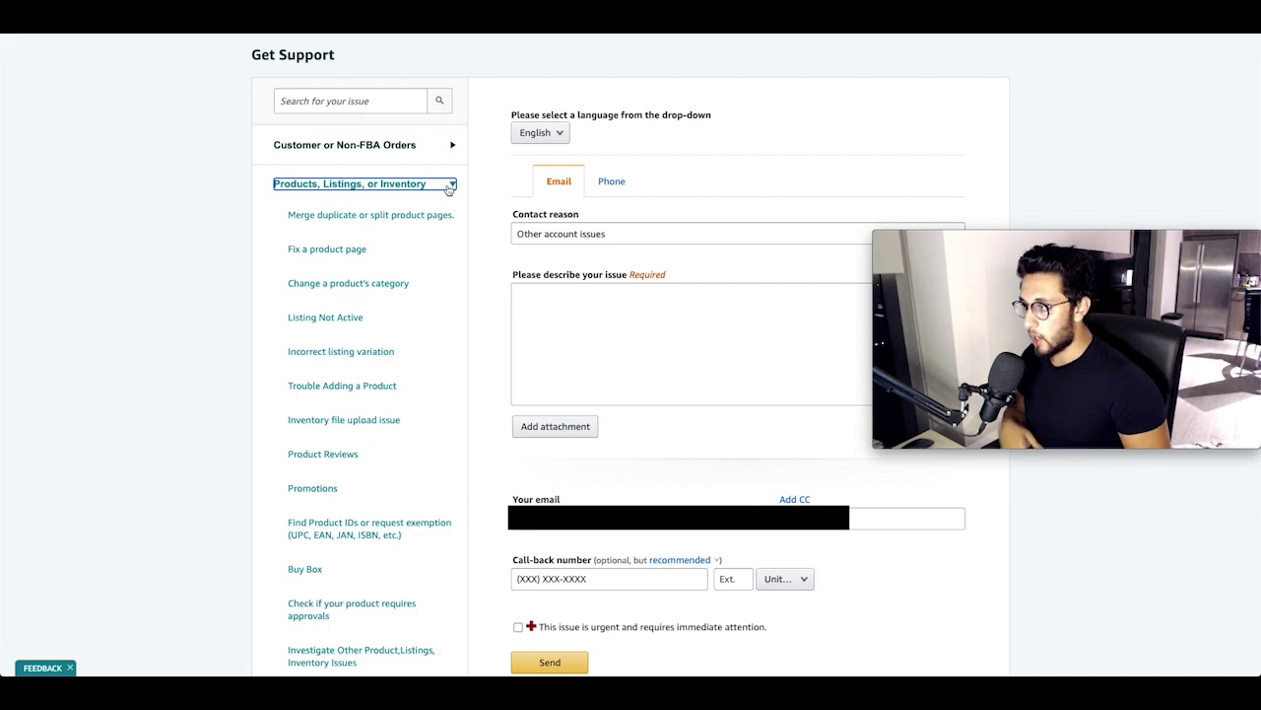
scroll(500, 394, "down", 1)
scroll(500, 394, "down", 1)
scroll(544, 422, "up", 1)
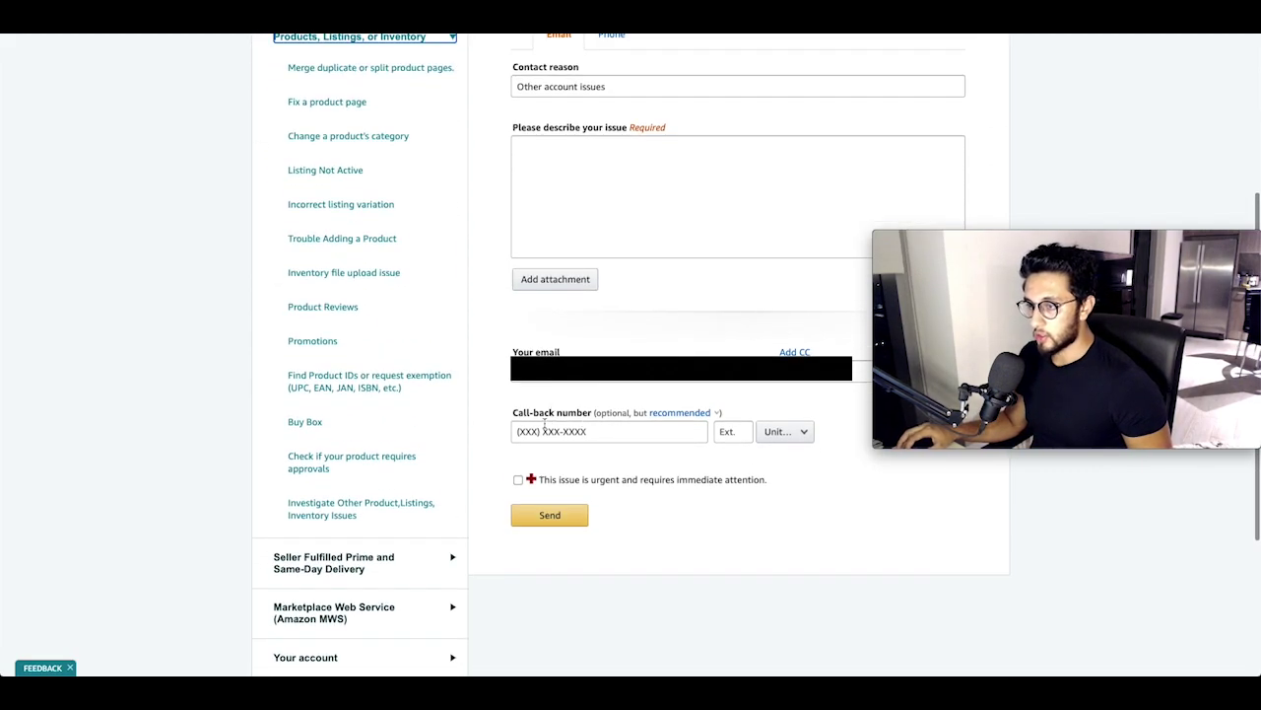
Step: Open the Listing Not Active topic under Products, Listings, or Inventory and bring up its Contact Us form
scroll(345, 168, "up", 1)
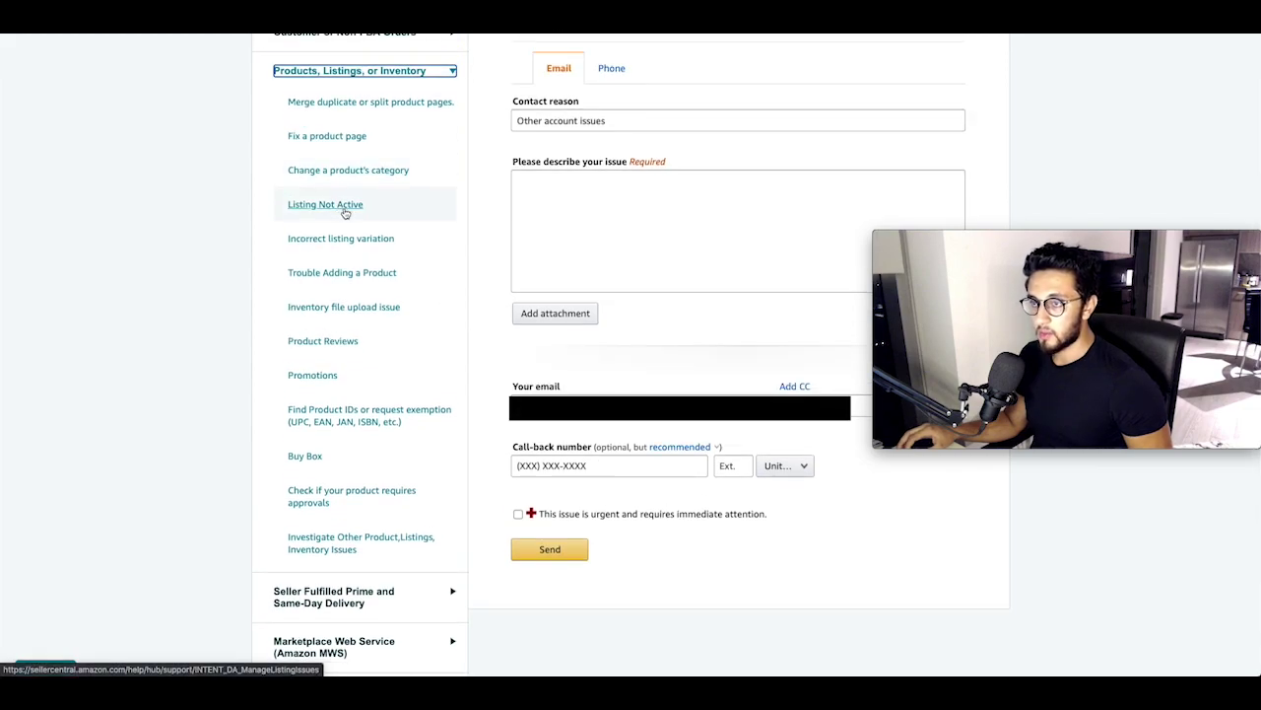
scroll(333, 214, "up", 2)
left_click(372, 140)
left_click(373, 138)
left_click(331, 268)
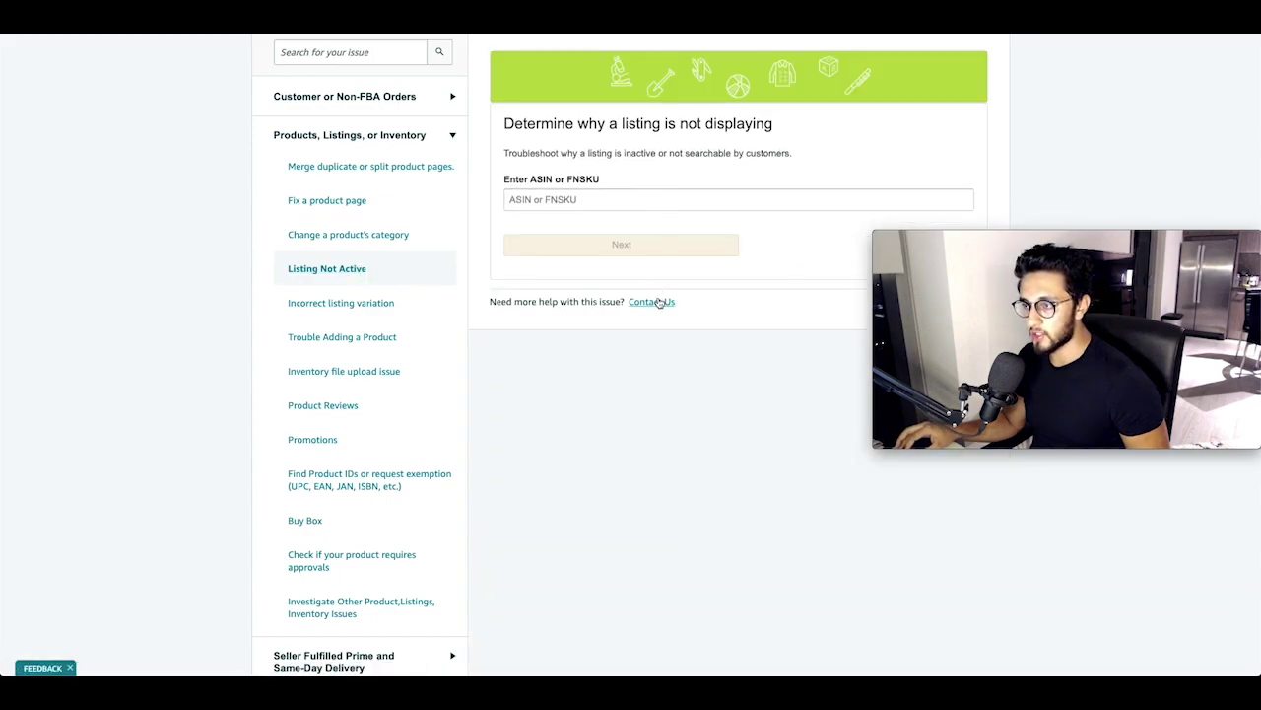
left_click(659, 302)
scroll(768, 338, "down", 3)
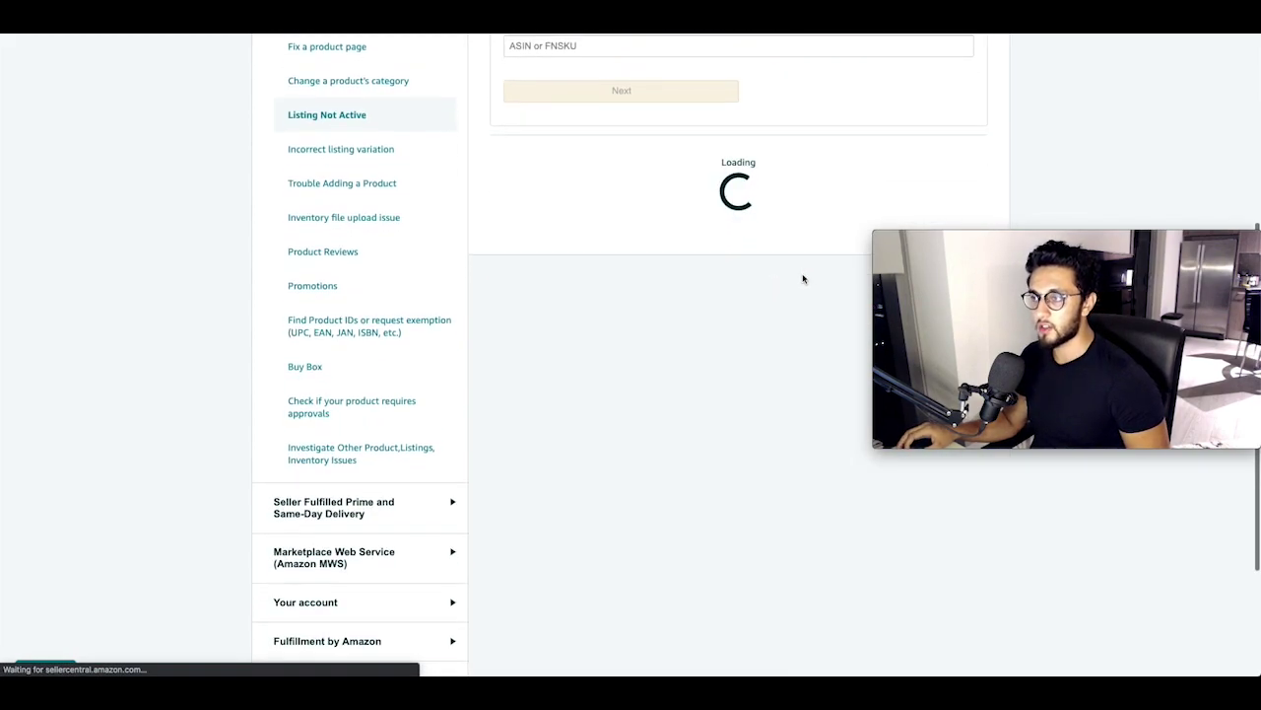
scroll(676, 341, "down", 2)
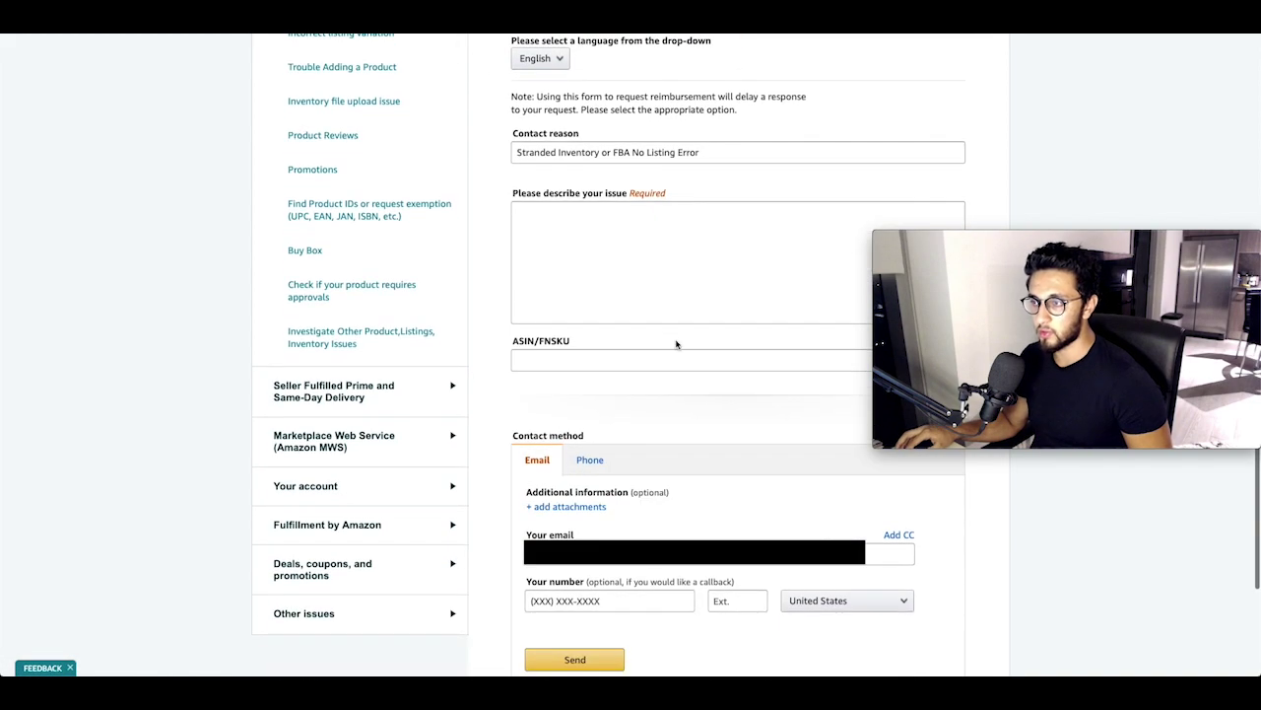
Step: Describe the issue in the contact form as "My listing is not showing up...", replacing any trial text
left_click(581, 152)
left_click(683, 218)
type("kjfkjwoekfowfowe")
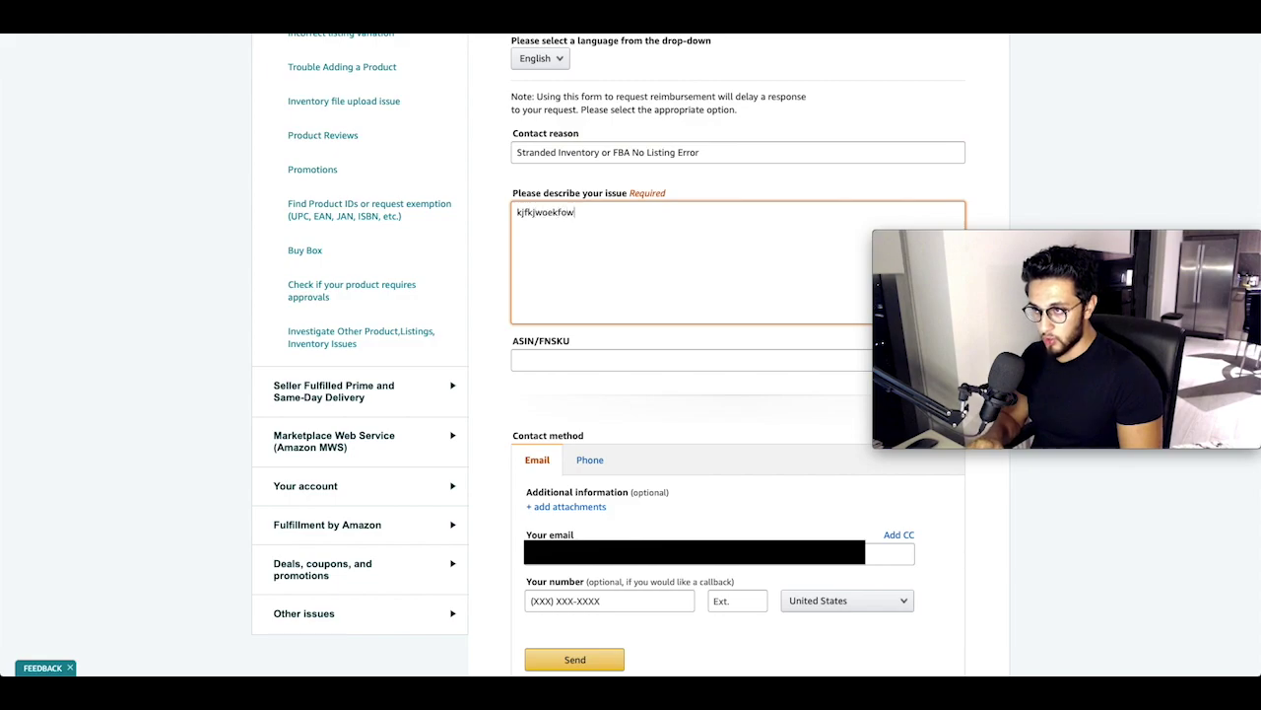
key("ctrl+a")
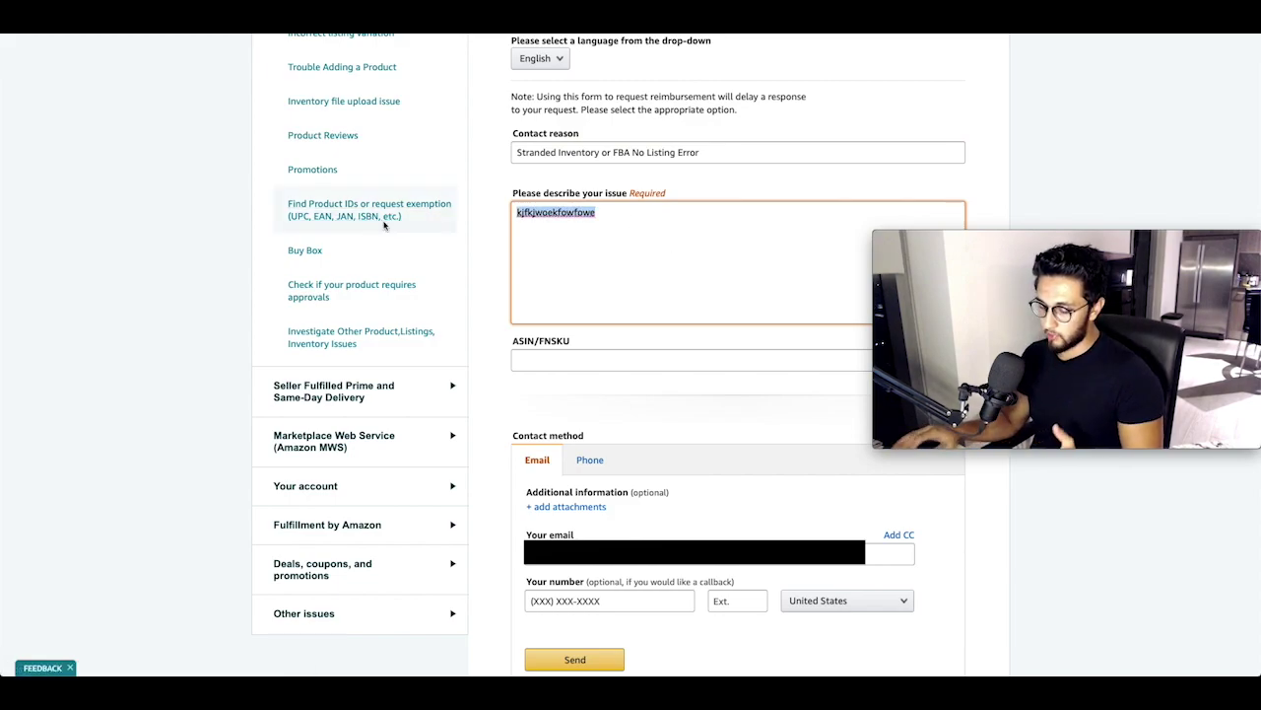
key("BackSpace")
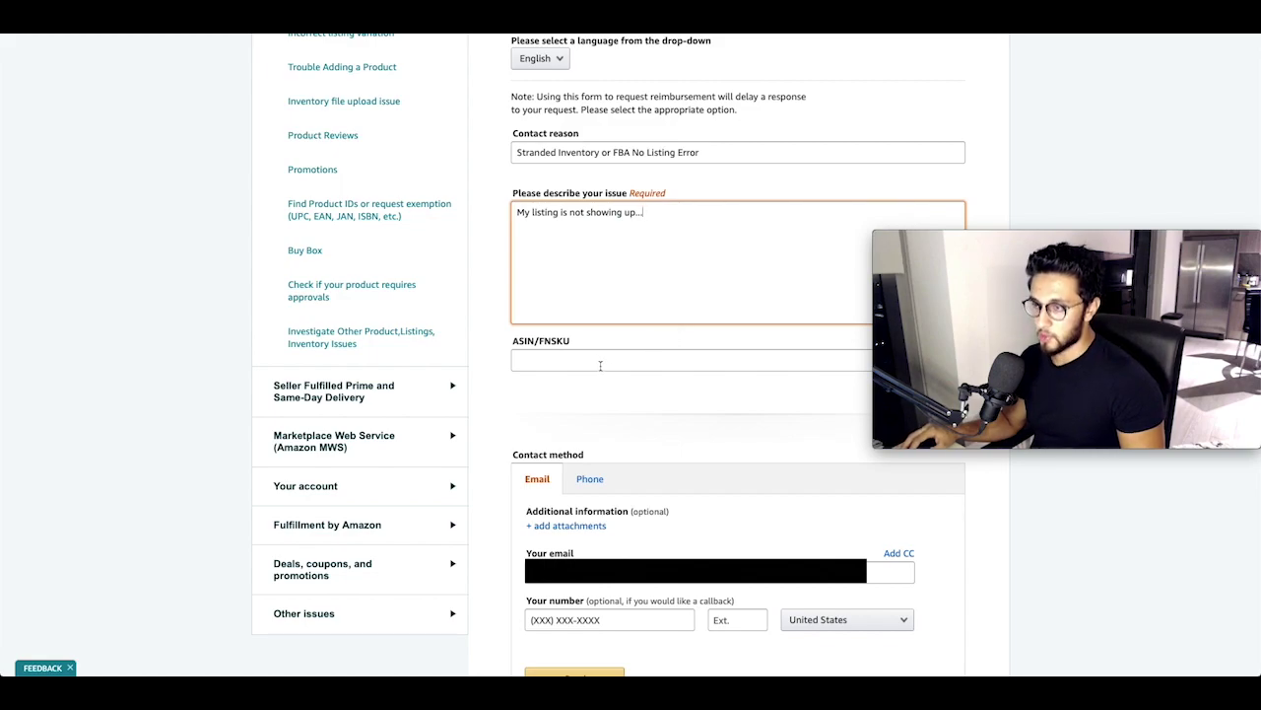
Step: Choose Phone as the contact method and set the callback number's country to Turkey
scroll(601, 366, "down", 2)
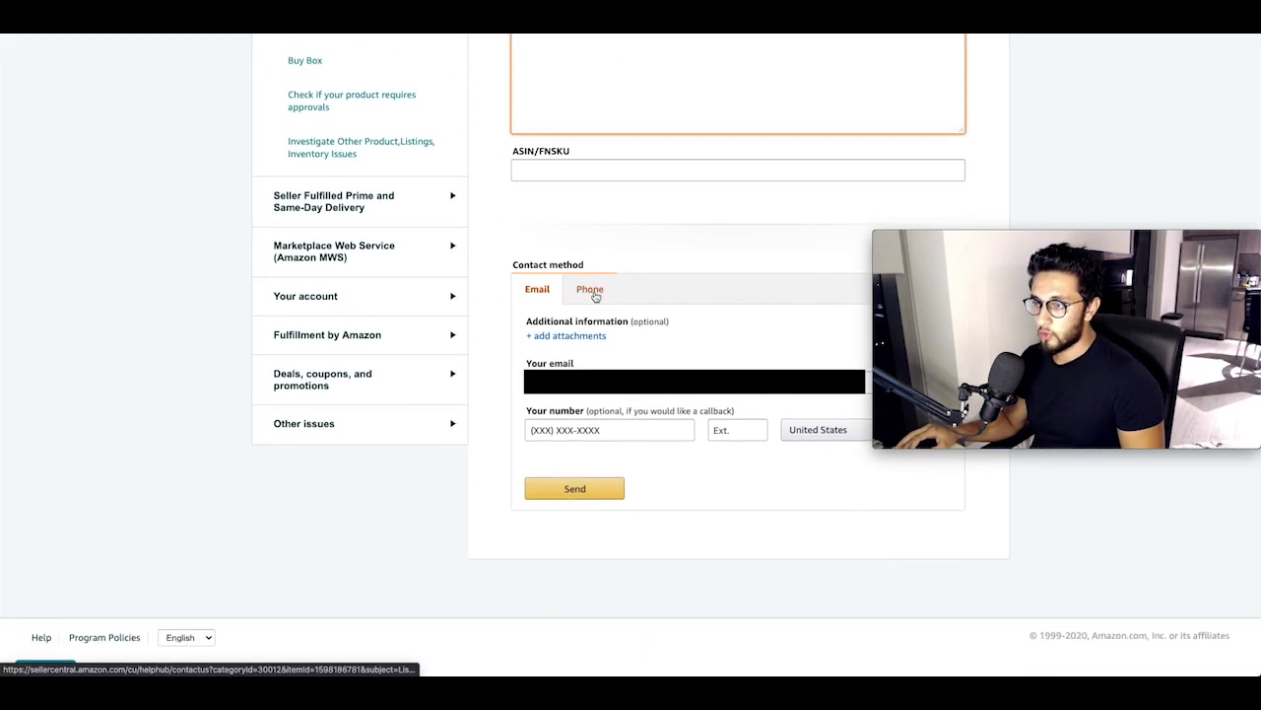
left_click(592, 290)
scroll(624, 361, "down", 5)
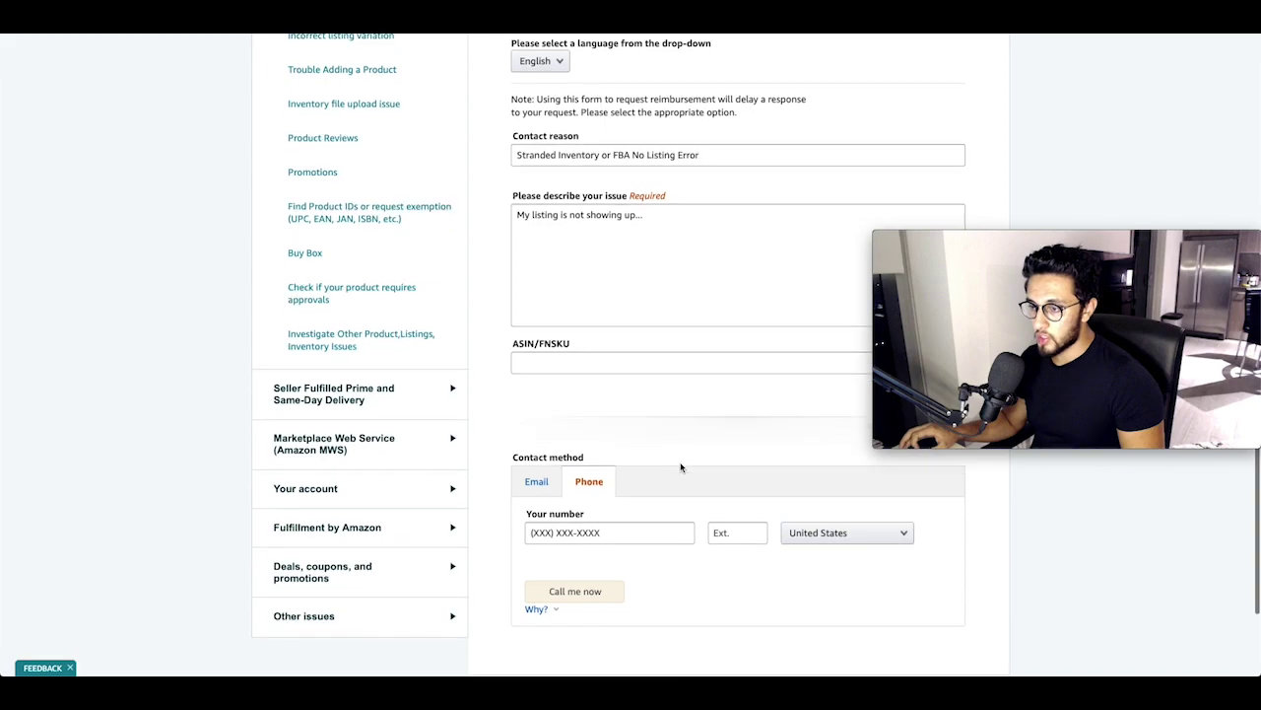
scroll(680, 468, "down", 2)
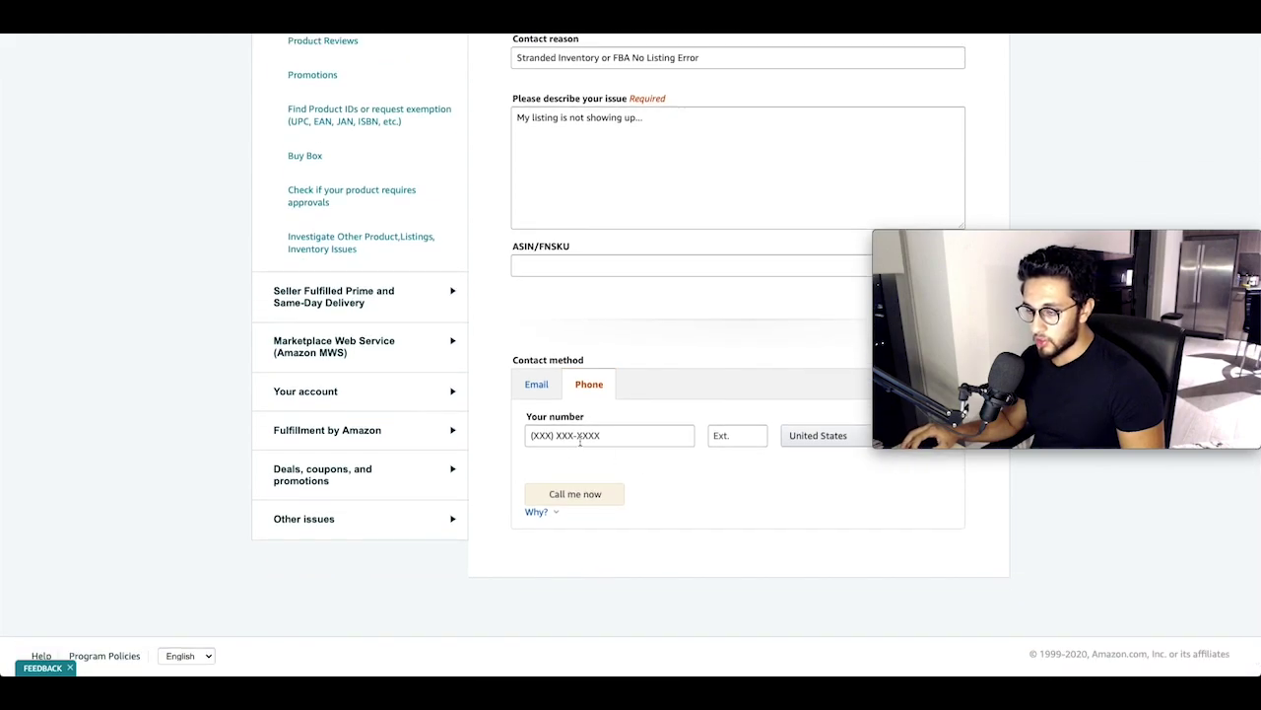
left_click(818, 435)
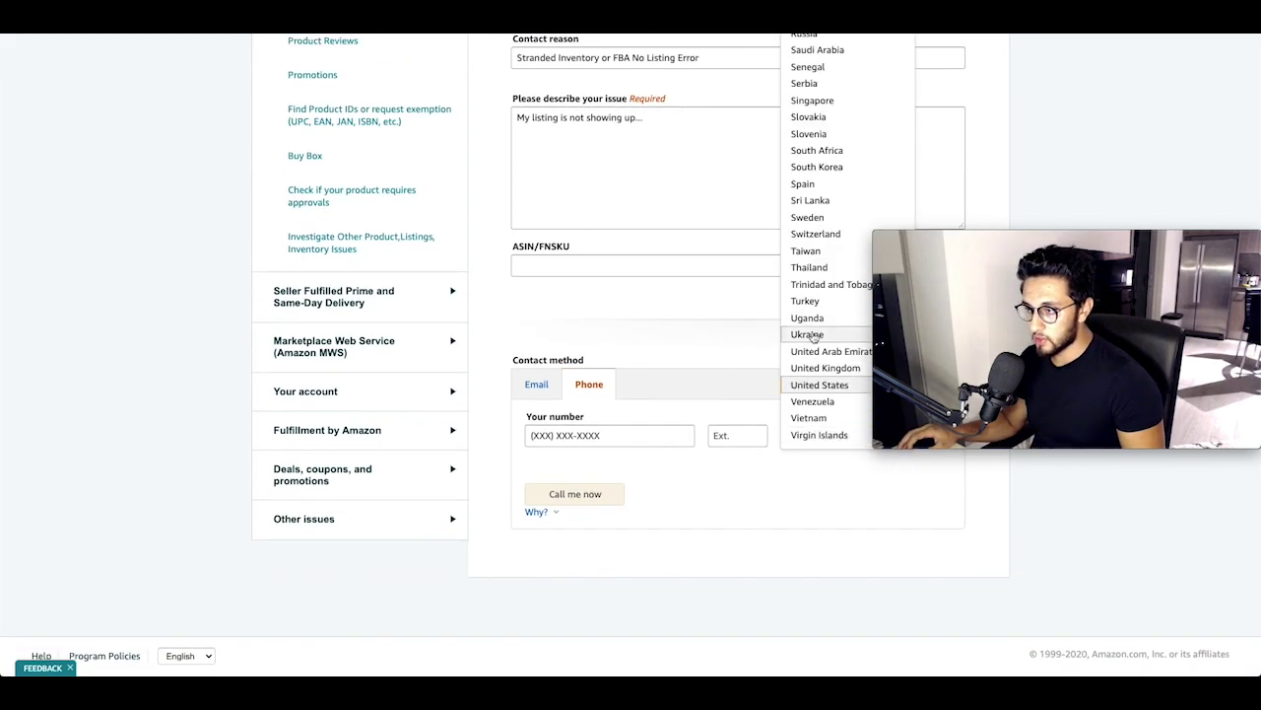
left_click(805, 300)
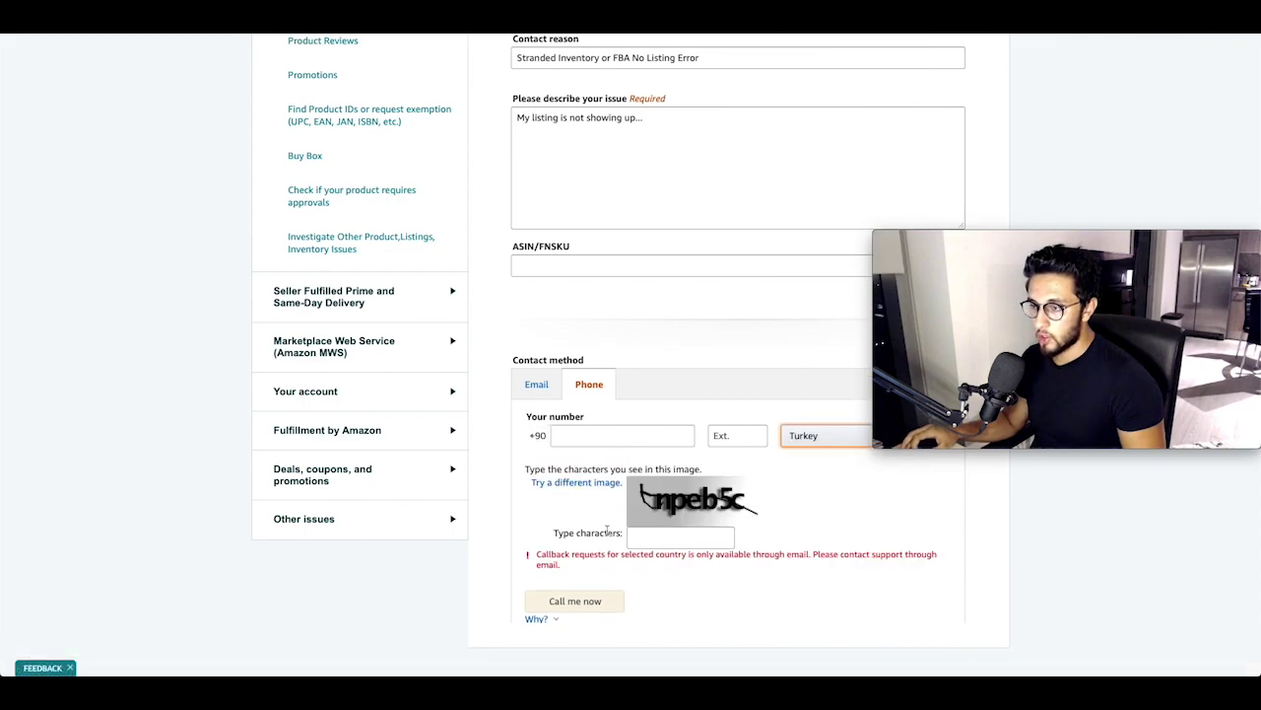
scroll(667, 420, "down", 2)
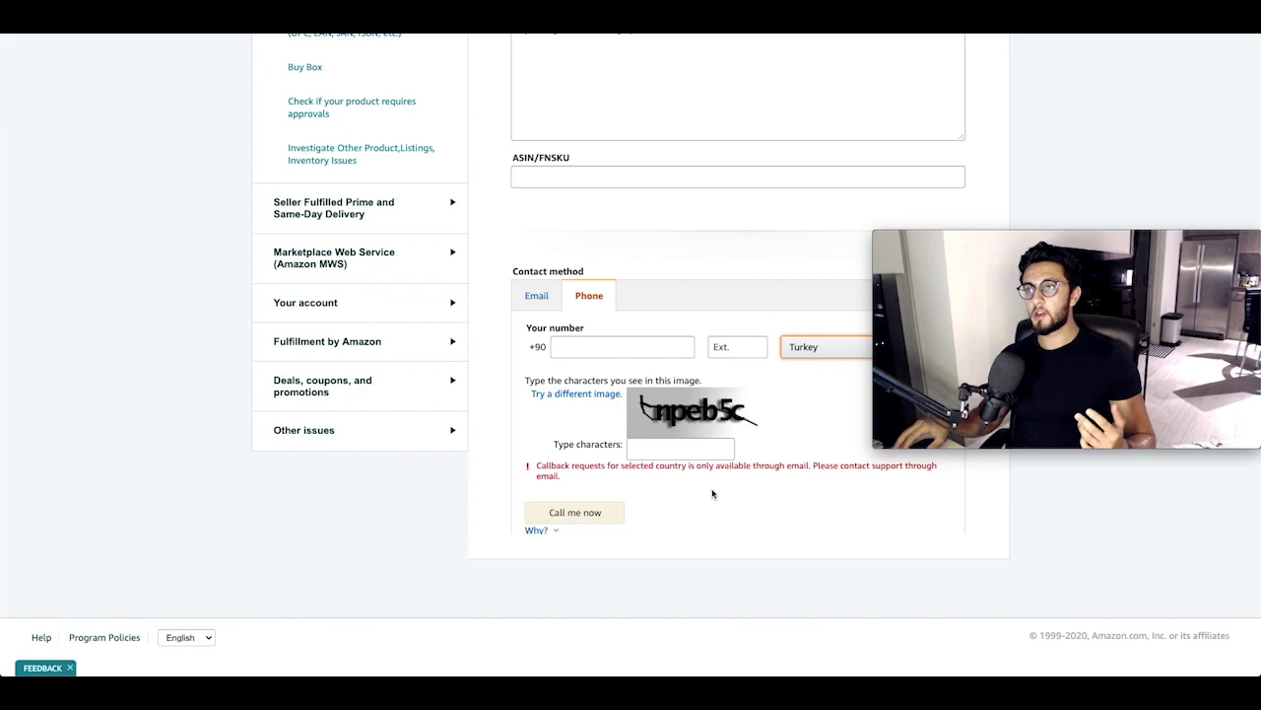
Step: Collapse the Products, Listings, or Inventory category and review the listing issue's contact form
scroll(746, 521, "up", 6)
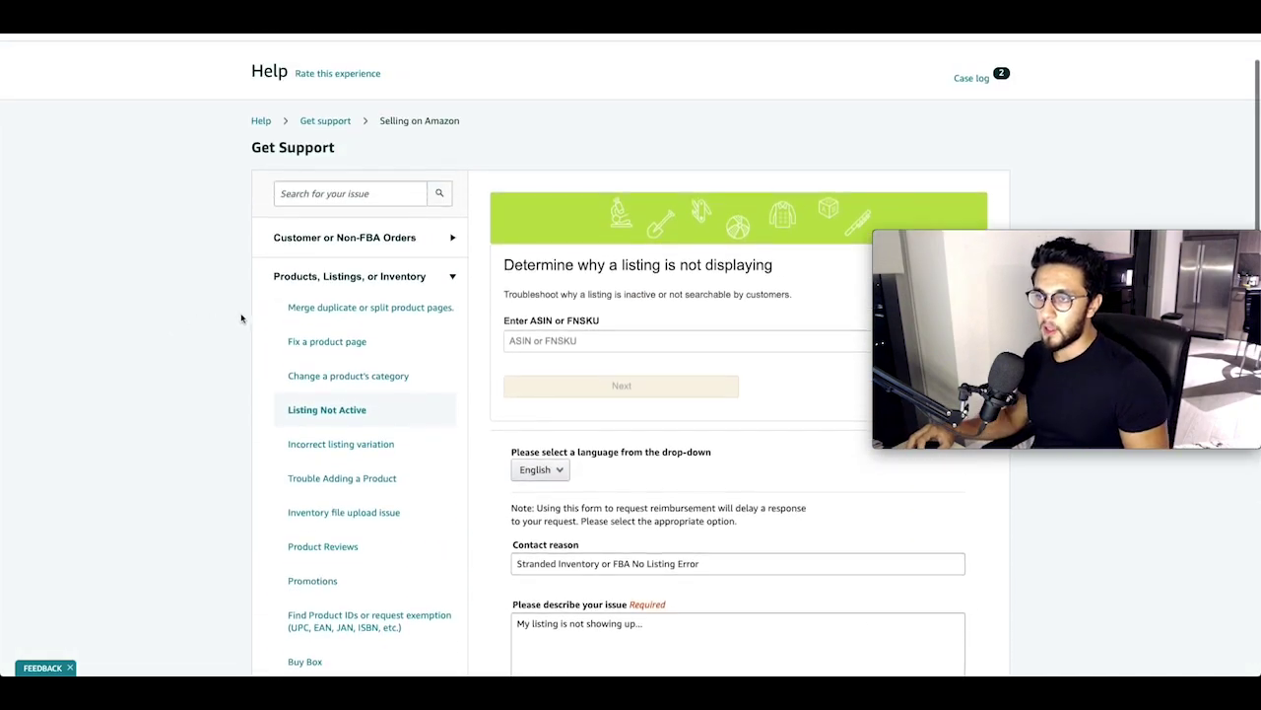
left_click(416, 278)
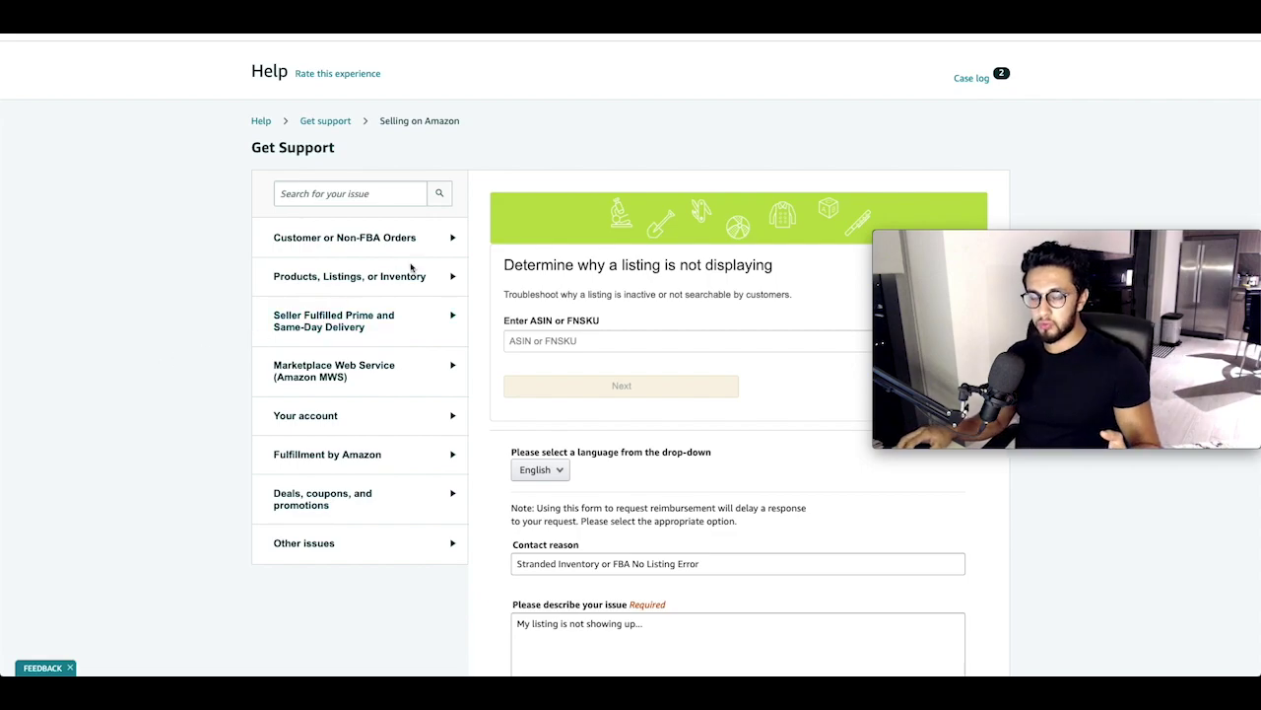
scroll(473, 571, "down", 4)
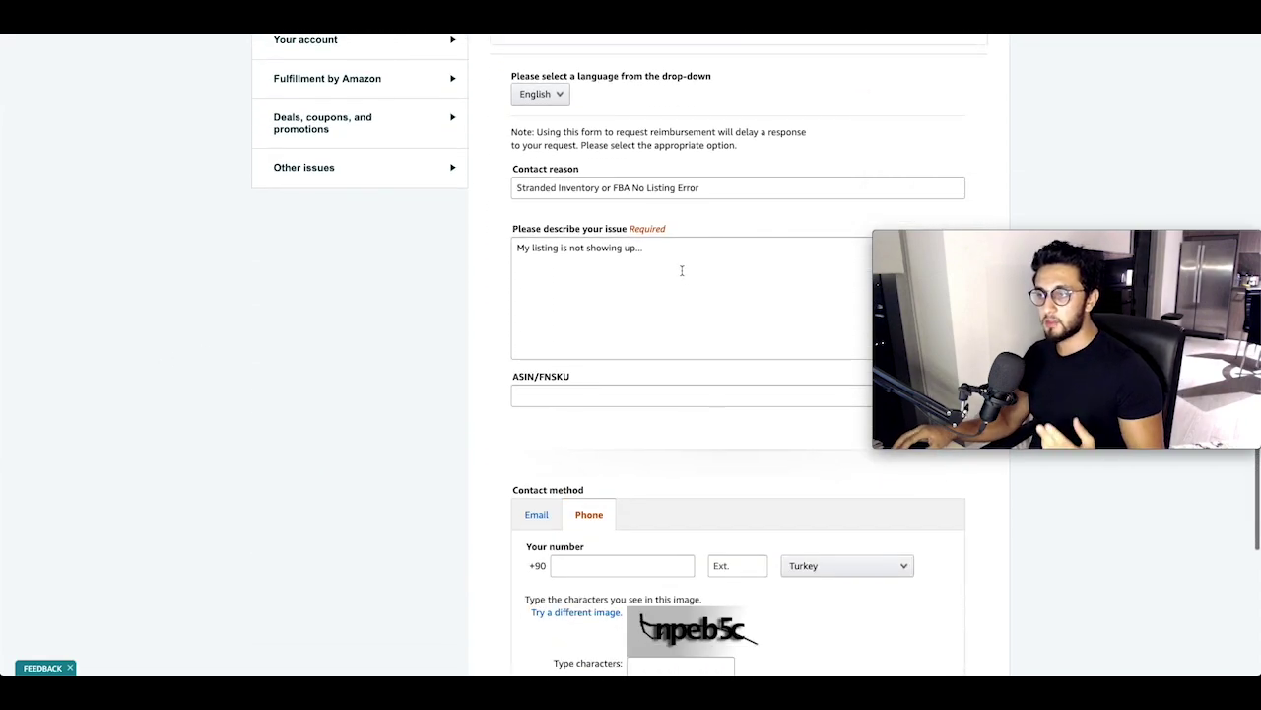
scroll(408, 358, "up", 3)
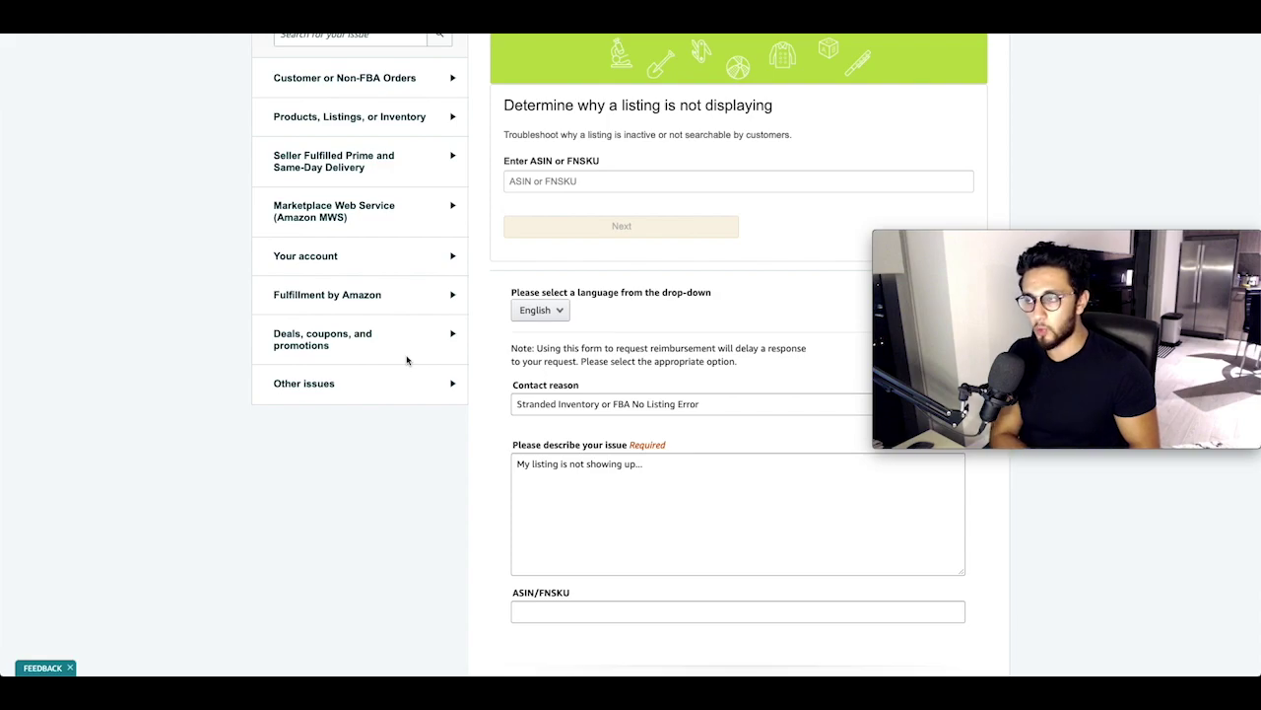
Step: Open the Case log and examine the creation date and time of the newest case
scroll(408, 358, "up", 3)
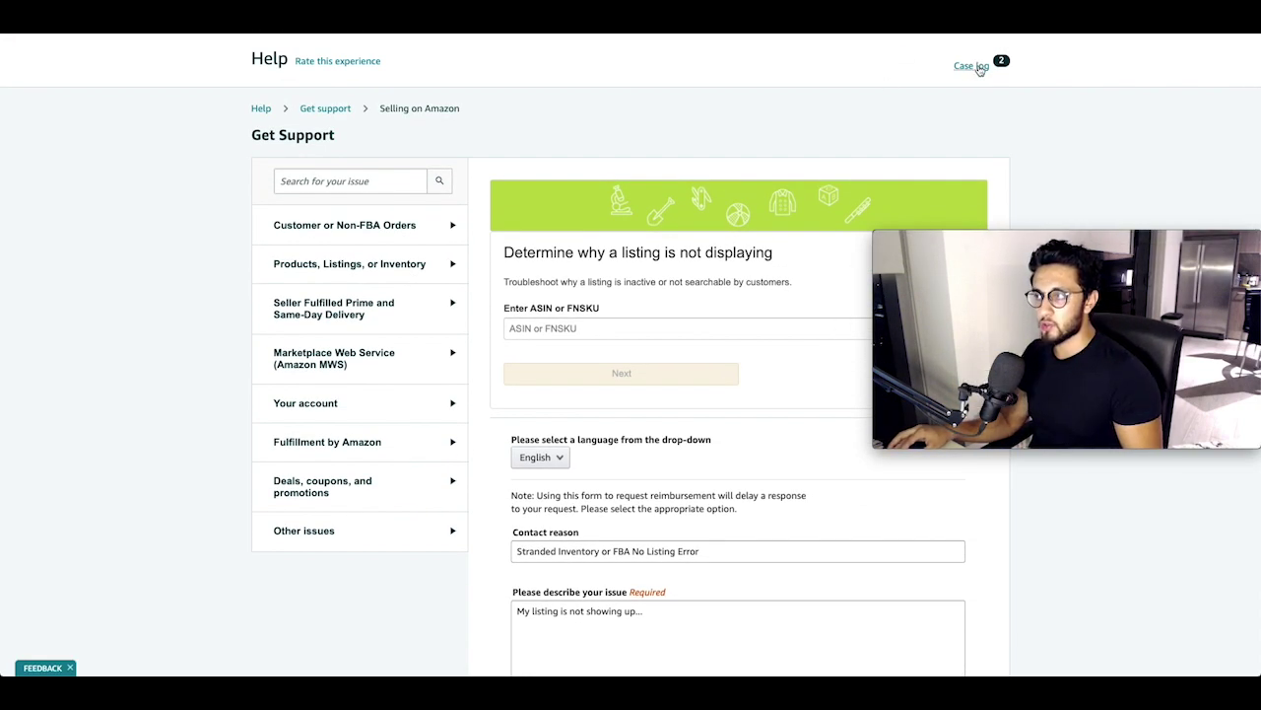
left_click(973, 66)
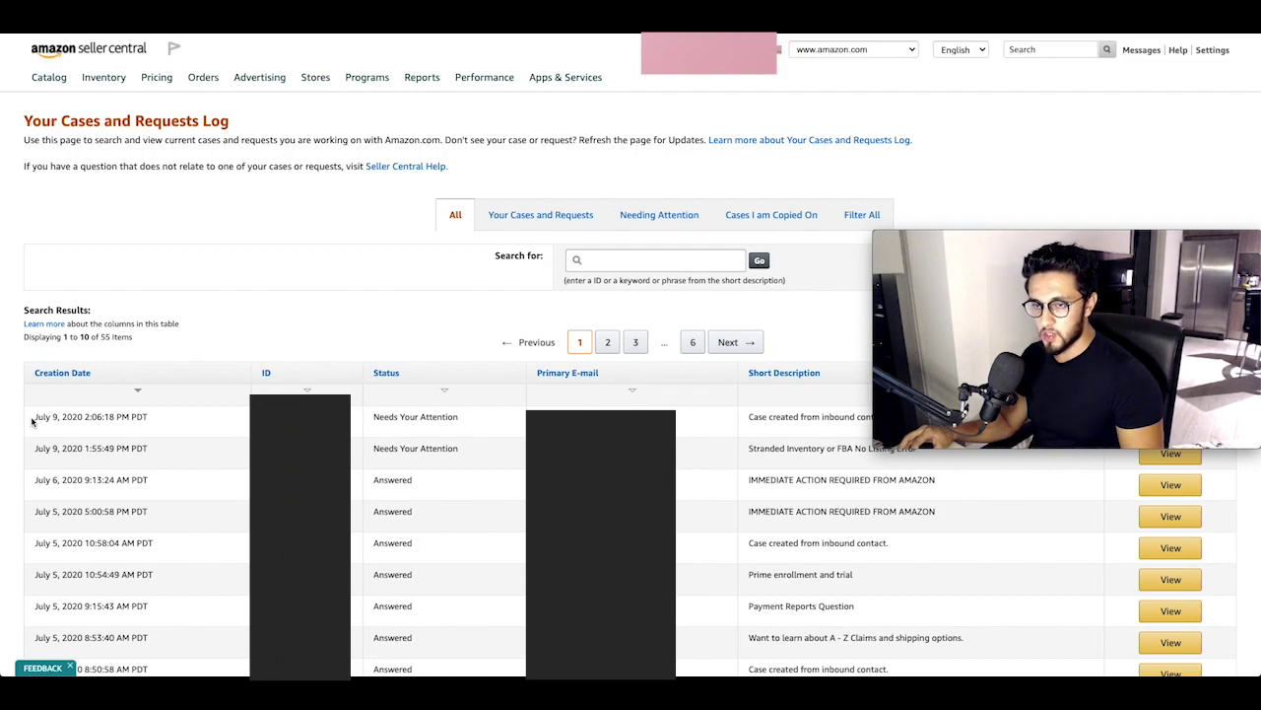
left_click(162, 422)
left_click_drag(155, 422, 81, 418)
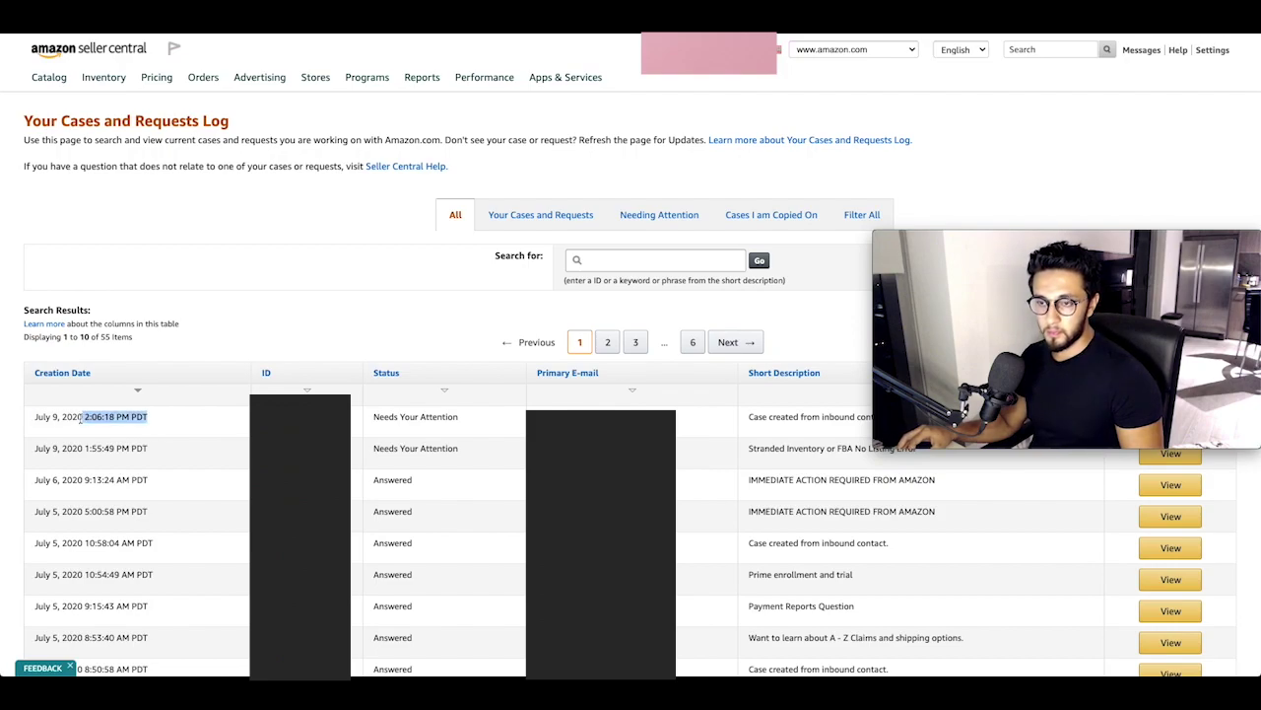
left_click(158, 427)
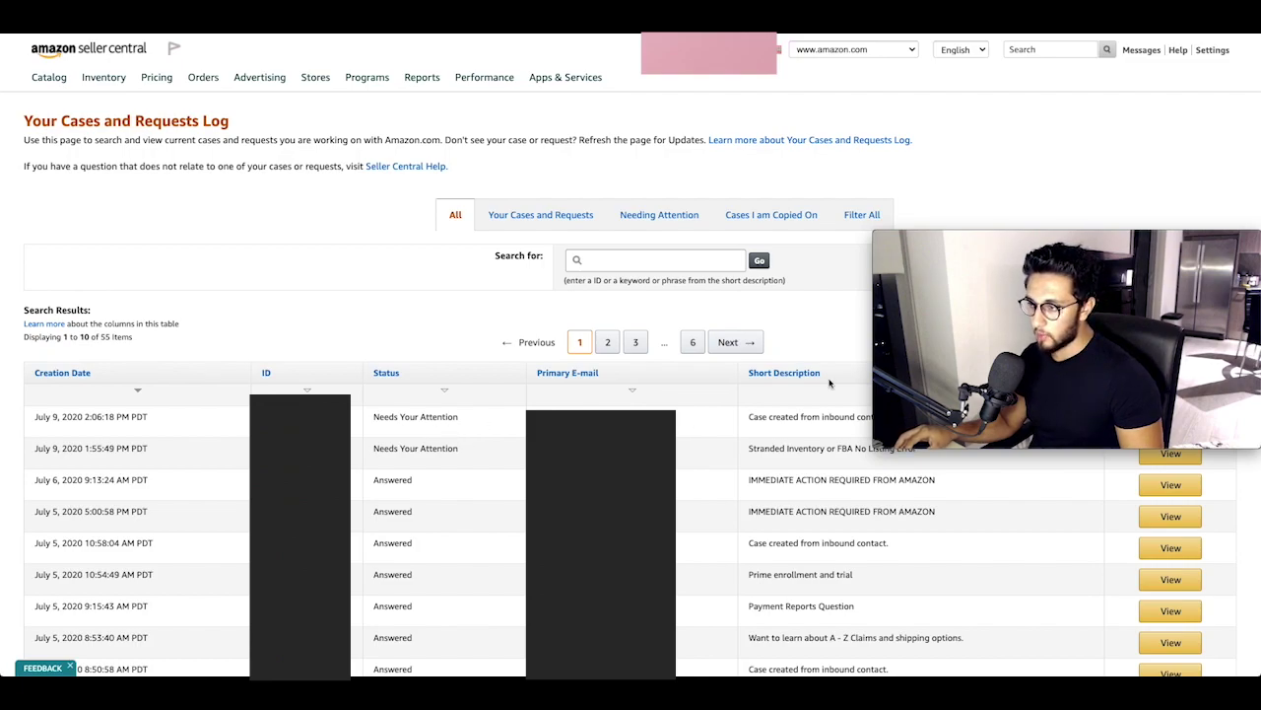
Step: Examine the Status column of the newest case and the rows of cases created on July 5, 2020
mouse_move(371, 420)
left_mouse_down()
mouse_move(507, 423)
mouse_move(393, 406)
left_mouse_up()
left_click(501, 421)
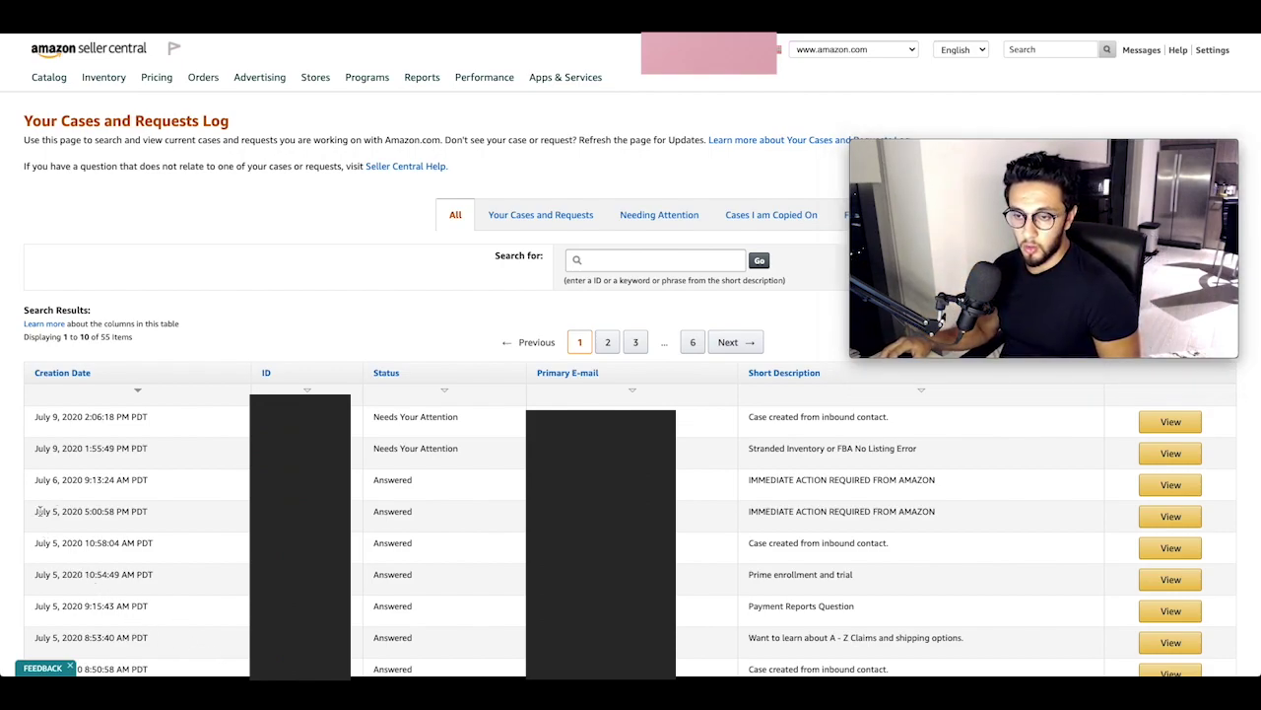
left_click_drag(41, 512, 166, 643)
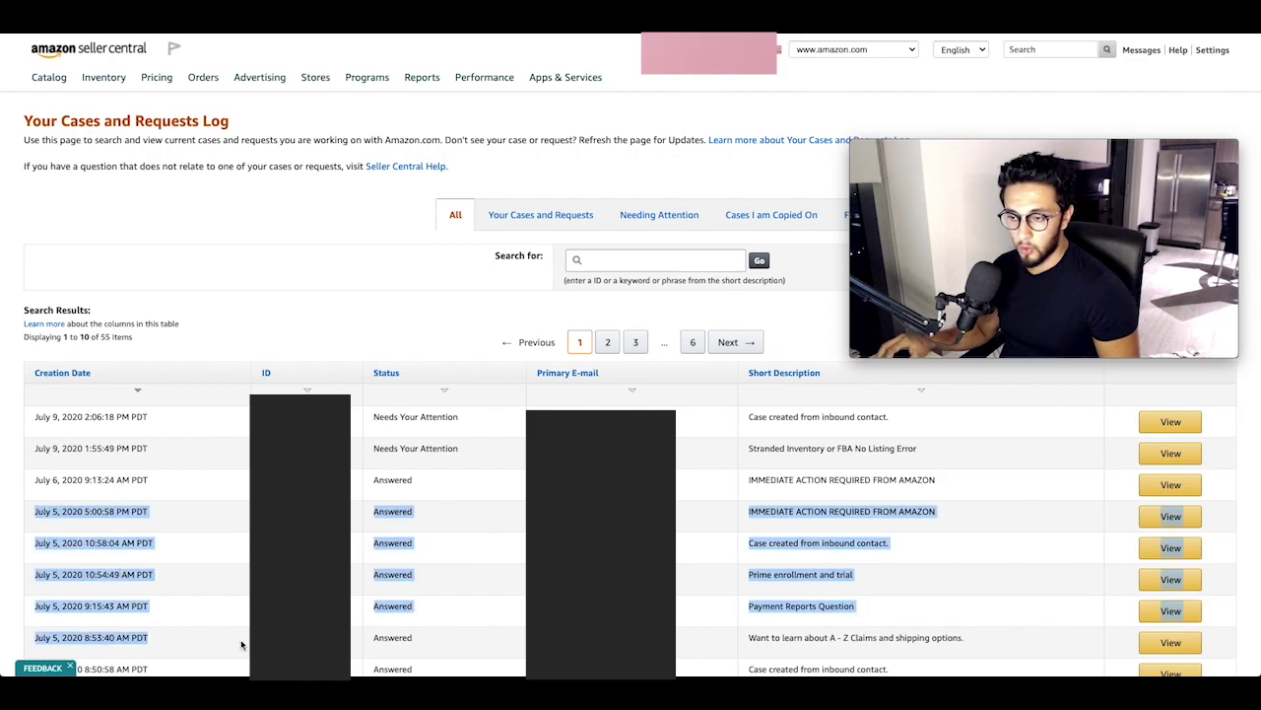
left_click(470, 625)
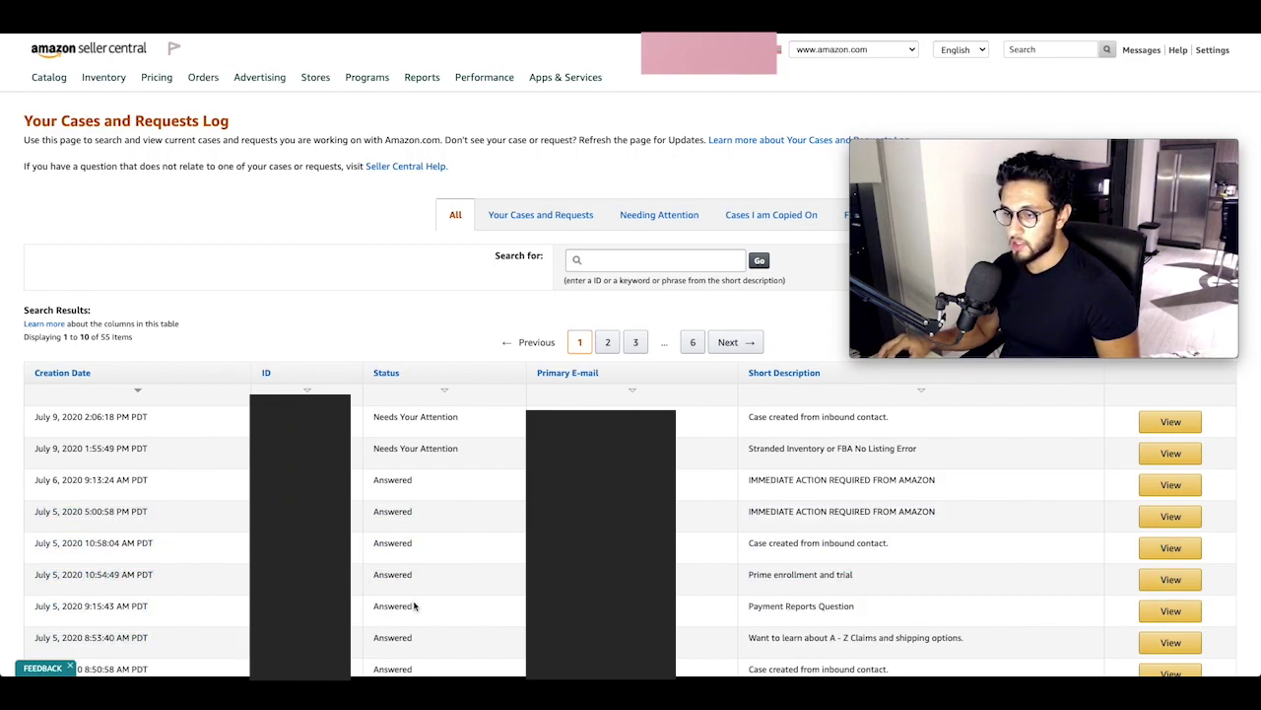